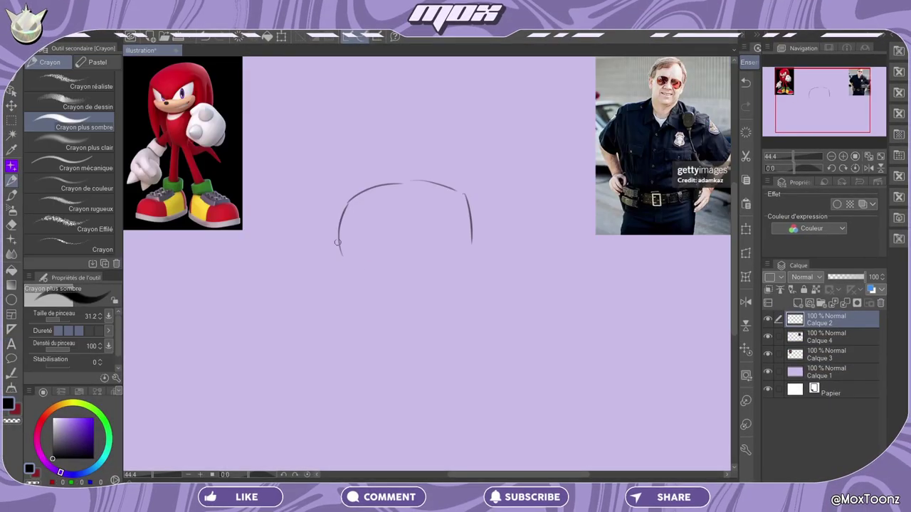
# Sketch the long pointed quills hanging along the back and side of the character's head
pyautogui.moveTo(345, 205); pyautogui.dragTo(353, 331)
pyautogui.moveTo(373, 256)
pyautogui.mouseDown()
pyautogui.moveTo(358, 323)
pyautogui.moveTo(381, 254)
pyautogui.mouseUp()
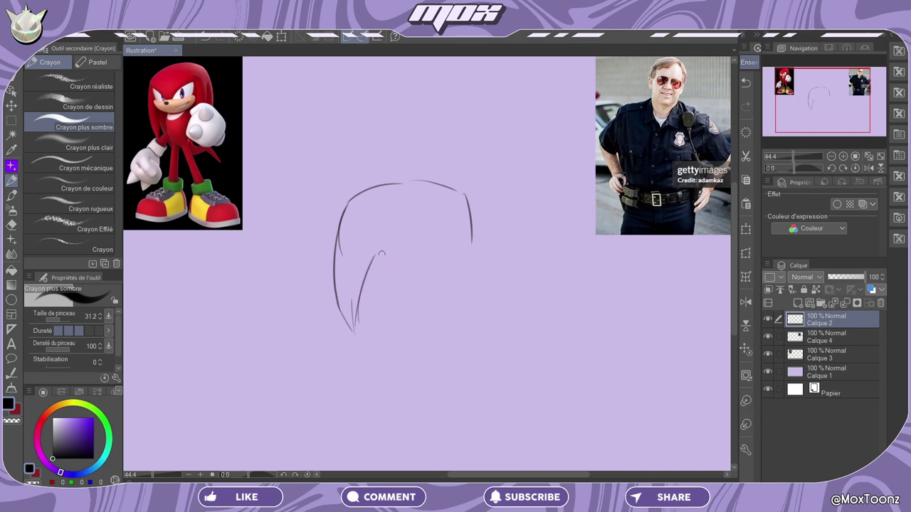
pyautogui.moveTo(361, 283); pyautogui.dragTo(387, 335)
pyautogui.moveTo(381, 293); pyautogui.dragTo(383, 324)
pyautogui.moveTo(390, 263); pyautogui.dragTo(421, 269)
pyautogui.moveTo(443, 266)
pyautogui.mouseDown()
pyautogui.moveTo(461, 260)
pyautogui.moveTo(436, 266)
pyautogui.mouseUp()
pyautogui.moveTo(455, 264); pyautogui.dragTo(473, 249)
pyautogui.click(746, 84)
pyautogui.click(747, 84)
pyautogui.click(747, 84)
pyautogui.click(746, 84)
pyautogui.click(746, 84)
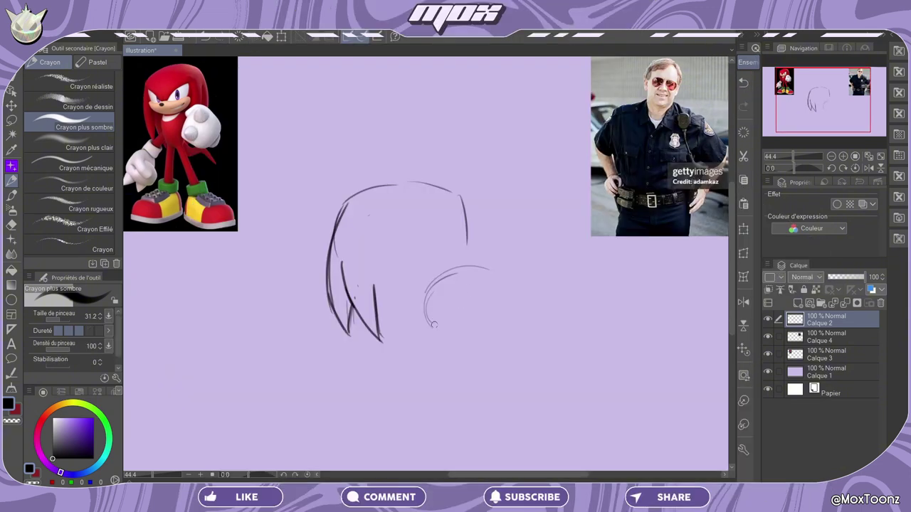
# Sketch the raised fist in front of the mouth and the face with its muzzle, nose and angry eyes
pyautogui.moveTo(433, 325)
pyautogui.mouseDown()
pyautogui.moveTo(443, 273)
pyautogui.moveTo(498, 285)
pyautogui.moveTo(501, 304)
pyautogui.mouseUp()
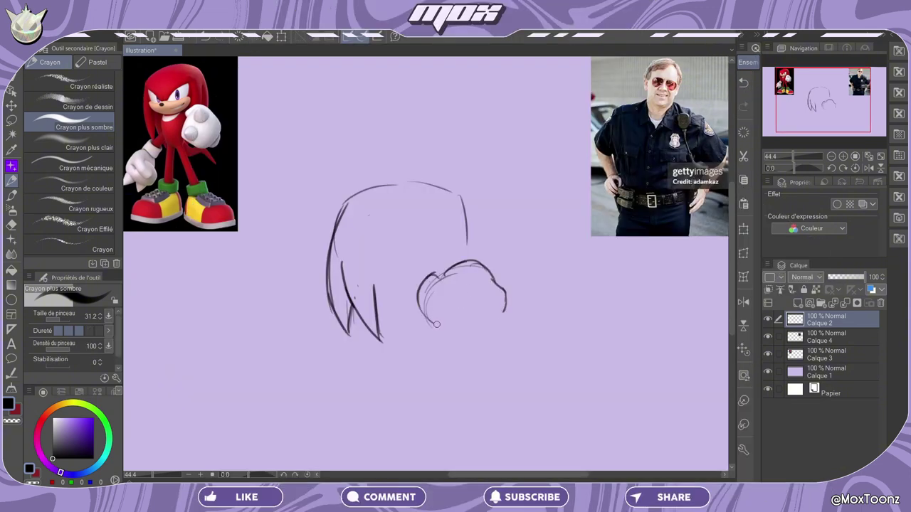
pyautogui.moveTo(436, 325)
pyautogui.mouseDown()
pyautogui.moveTo(456, 334)
pyautogui.moveTo(507, 307)
pyautogui.mouseUp()
pyautogui.moveTo(462, 278)
pyautogui.mouseDown()
pyautogui.moveTo(455, 235)
pyautogui.moveTo(448, 238)
pyautogui.moveTo(470, 211)
pyautogui.moveTo(461, 205)
pyautogui.moveTo(468, 195)
pyautogui.mouseUp()
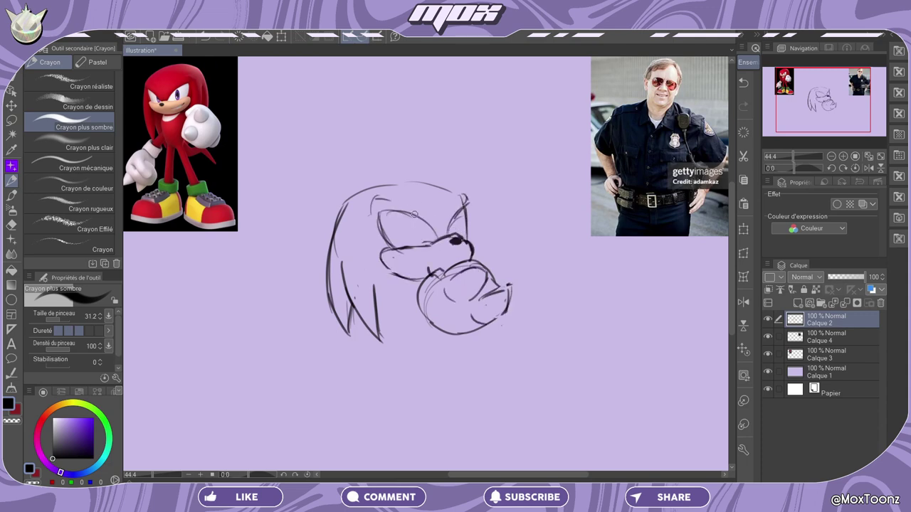
pyautogui.moveTo(390, 211); pyautogui.dragTo(435, 233)
pyautogui.moveTo(443, 216); pyautogui.dragTo(434, 232)
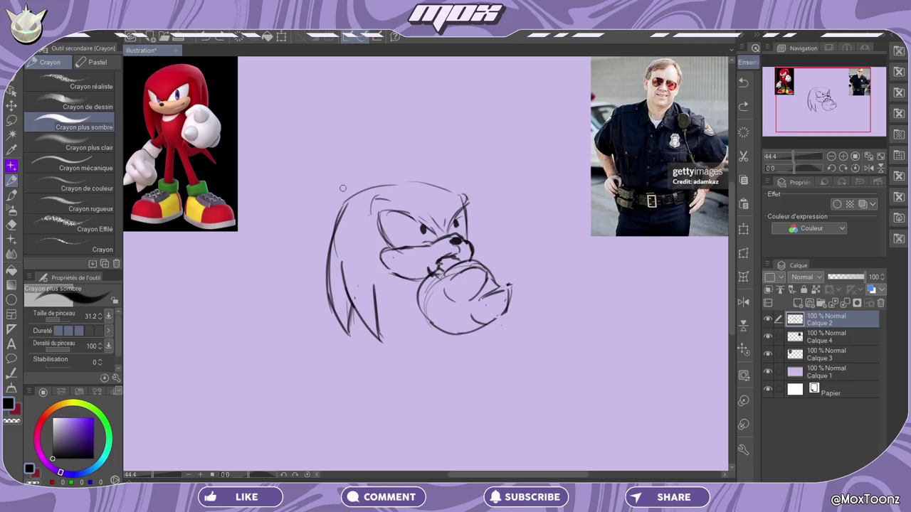
# Sketch a police cap with visor and front badge on the head and shade it with hatching
pyautogui.moveTo(335, 230)
pyautogui.mouseDown()
pyautogui.moveTo(447, 190)
pyautogui.moveTo(345, 173)
pyautogui.moveTo(400, 160)
pyautogui.moveTo(420, 139)
pyautogui.moveTo(462, 158)
pyautogui.mouseUp()
pyautogui.moveTo(359, 212); pyautogui.dragTo(488, 199)
pyautogui.moveTo(396, 246); pyautogui.dragTo(387, 220)
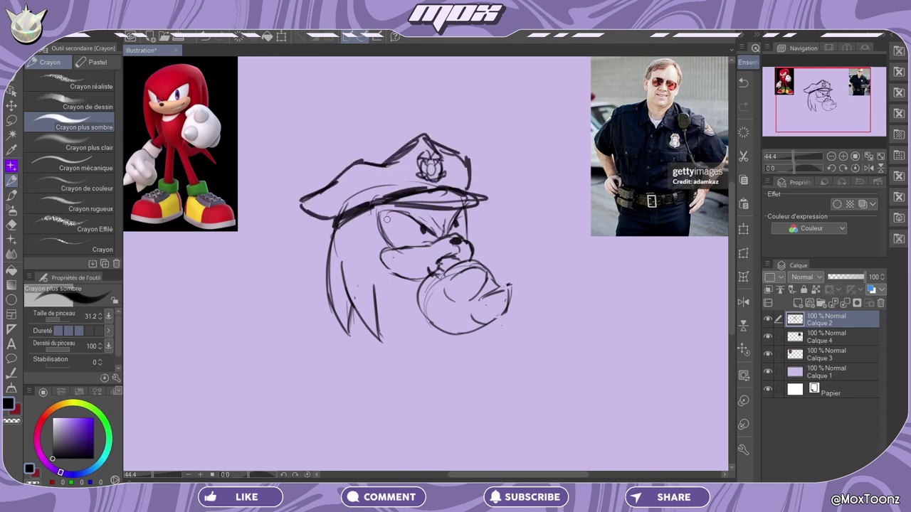
pyautogui.moveTo(474, 196); pyautogui.dragTo(305, 212)
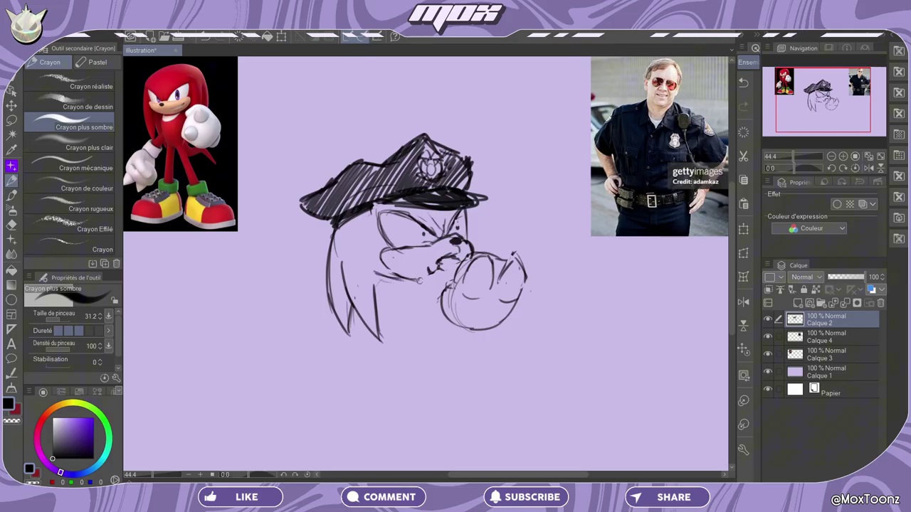
# Sketch the bent arm under the raised fist and the other arm stretched forward with a pointing glove
pyautogui.moveTo(427, 274); pyautogui.dragTo(455, 281)
pyautogui.moveTo(379, 318)
pyautogui.mouseDown()
pyautogui.moveTo(398, 356)
pyautogui.moveTo(416, 345)
pyautogui.moveTo(384, 306)
pyautogui.moveTo(331, 372)
pyautogui.moveTo(360, 336)
pyautogui.moveTo(399, 359)
pyautogui.moveTo(465, 344)
pyautogui.moveTo(430, 349)
pyautogui.moveTo(459, 329)
pyautogui.moveTo(424, 369)
pyautogui.moveTo(481, 340)
pyautogui.mouseUp()
pyautogui.moveTo(429, 370); pyautogui.dragTo(464, 345)
pyautogui.moveTo(475, 344)
pyautogui.mouseDown()
pyautogui.moveTo(429, 369)
pyautogui.moveTo(441, 368)
pyautogui.moveTo(478, 341)
pyautogui.mouseUp()
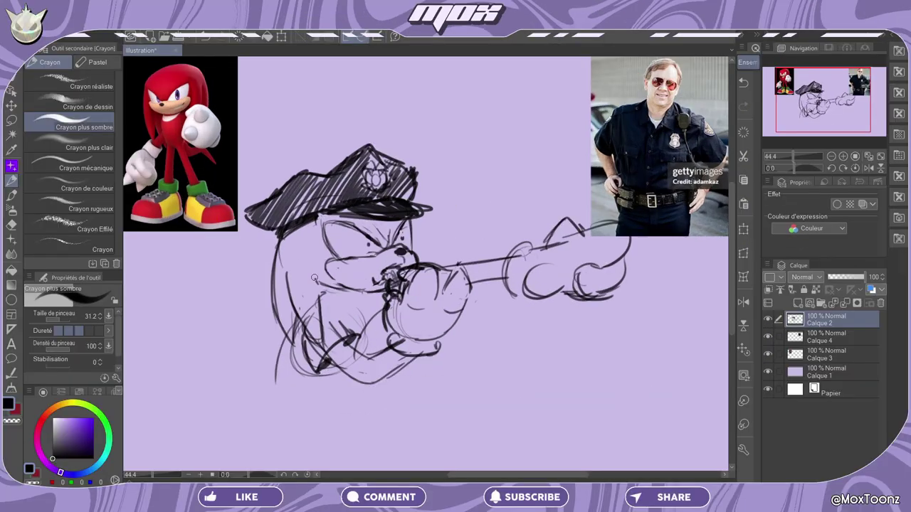
# Sketch the torso in a hatched uniform shirt, with belt, spread legs and tail
pyautogui.moveTo(412, 230); pyautogui.dragTo(423, 268)
pyautogui.moveTo(307, 316)
pyautogui.mouseDown()
pyautogui.moveTo(285, 353)
pyautogui.moveTo(287, 342)
pyautogui.moveTo(302, 353)
pyautogui.moveTo(333, 298)
pyautogui.moveTo(321, 327)
pyautogui.moveTo(331, 314)
pyautogui.moveTo(202, 413)
pyautogui.moveTo(216, 385)
pyautogui.moveTo(293, 396)
pyautogui.mouseUp()
pyautogui.moveTo(372, 313); pyautogui.dragTo(356, 343)
pyautogui.moveTo(388, 300); pyautogui.dragTo(370, 333)
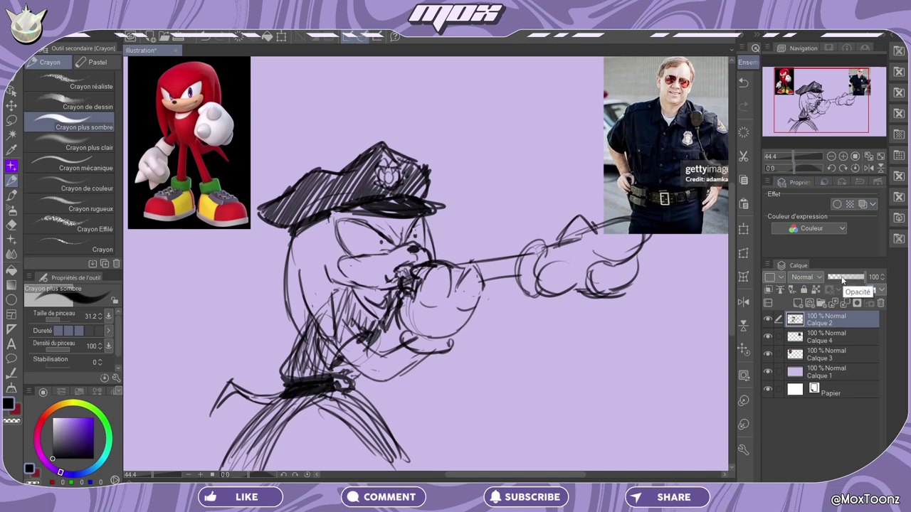
# Lower the sketch layer's opacity to 33% and add a new layer above it for inking
pyautogui.click(842, 279)
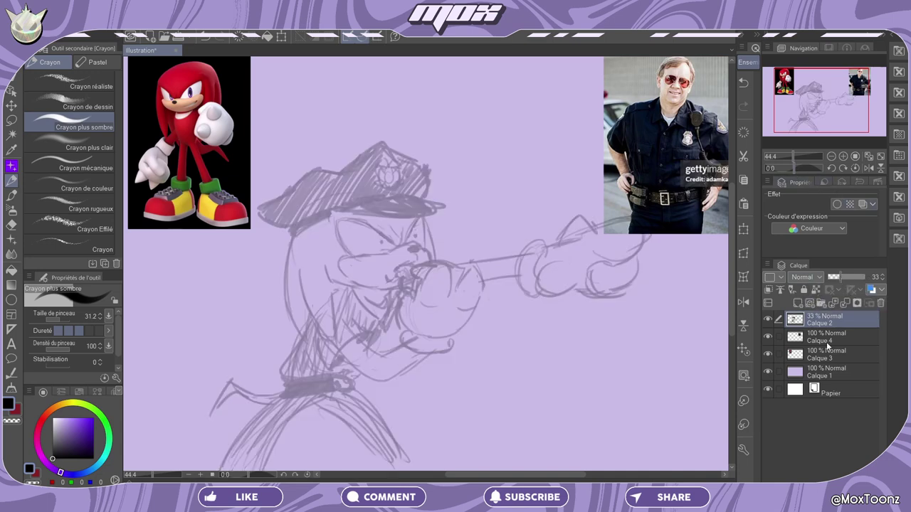
pyautogui.press('p')
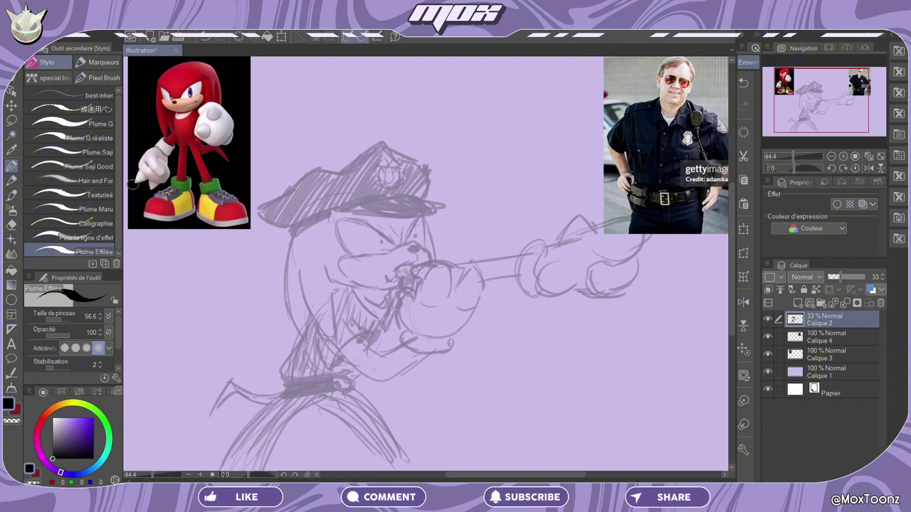
pyautogui.hotkey('ctrl', 'shift', 'n')
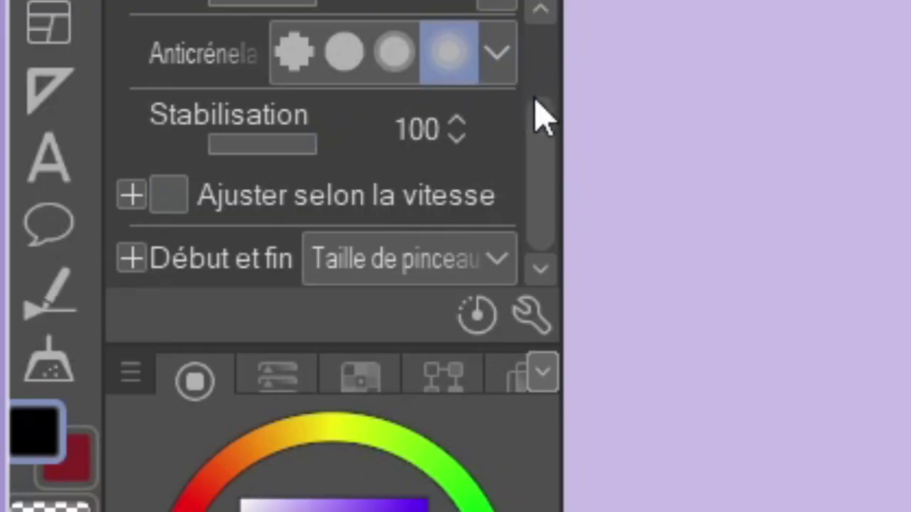
# Ink the outline of the police cap's crown using the Plume Effilée pen with stabilisation at 100
pyautogui.moveTo(119, 330); pyautogui.dragTo(119, 315)
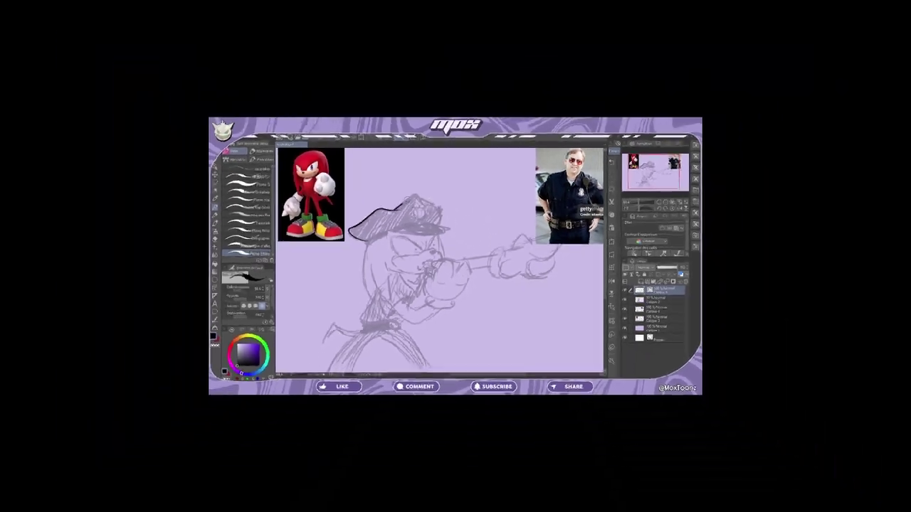
pyautogui.moveTo(346, 171)
pyautogui.mouseDown()
pyautogui.moveTo(385, 144)
pyautogui.moveTo(429, 188)
pyautogui.moveTo(418, 200)
pyautogui.mouseUp()
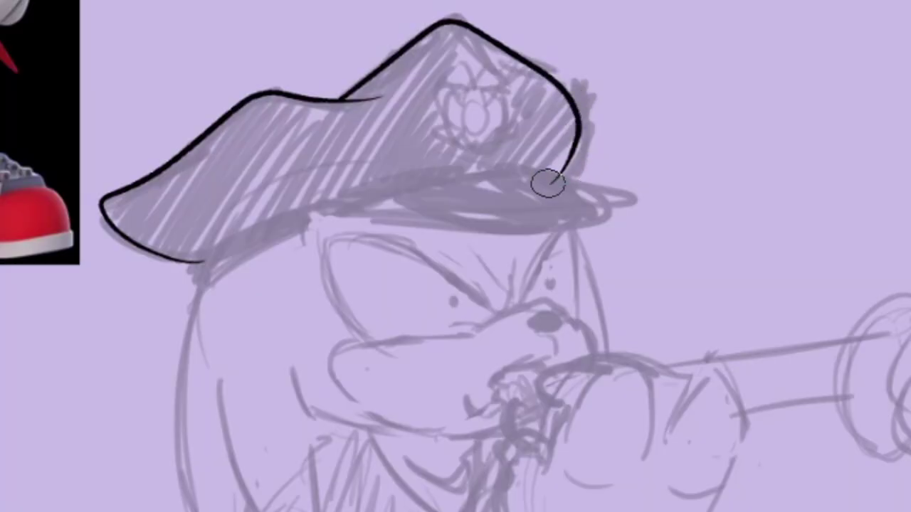
pyautogui.hotkey('ctrl', 'z')
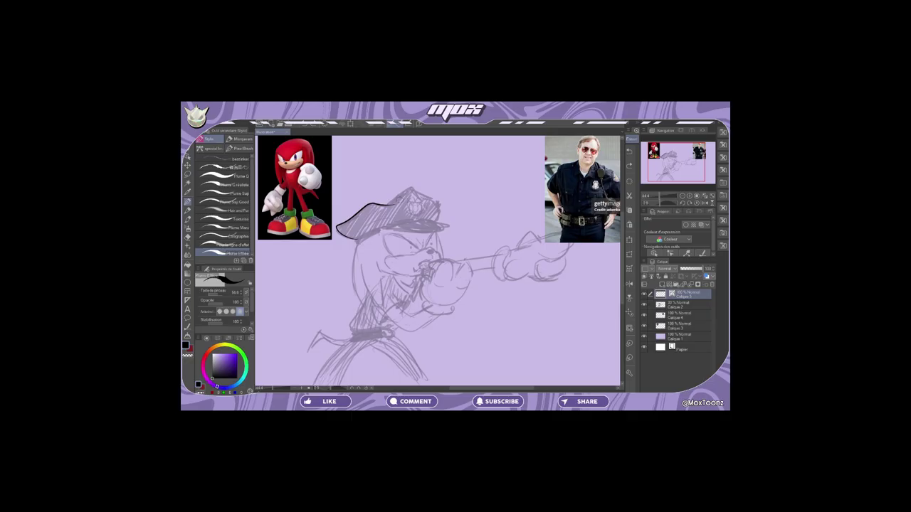
pyautogui.moveTo(349, 98)
pyautogui.mouseDown()
pyautogui.moveTo(502, 46)
pyautogui.moveTo(582, 94)
pyautogui.mouseUp()
pyautogui.moveTo(426, 169); pyautogui.dragTo(429, 194)
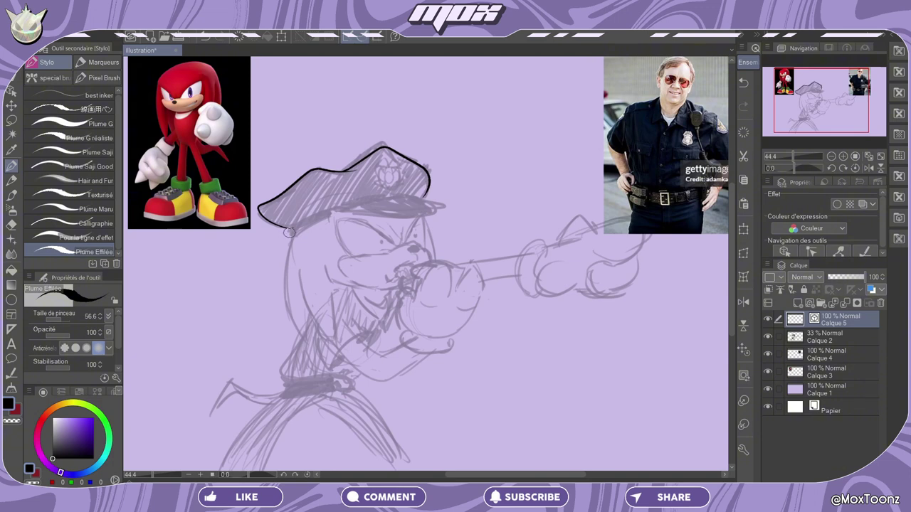
# Ink the cap's band and visor, then the head quills, muzzle and eye outlines over the sketch
pyautogui.moveTo(290, 232)
pyautogui.mouseDown()
pyautogui.moveTo(395, 192)
pyautogui.moveTo(429, 197)
pyautogui.mouseUp()
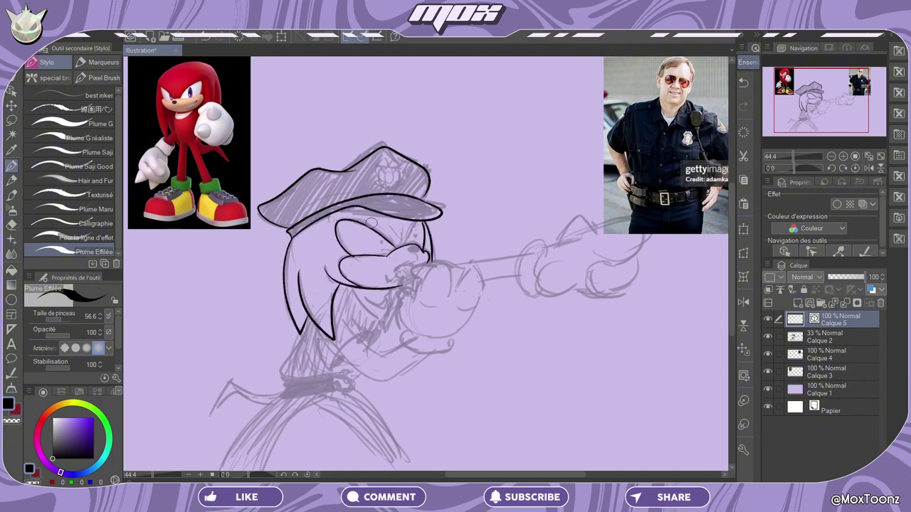
pyautogui.moveTo(405, 233)
pyautogui.mouseDown()
pyautogui.moveTo(419, 243)
pyautogui.moveTo(413, 249)
pyautogui.moveTo(421, 227)
pyautogui.mouseUp()
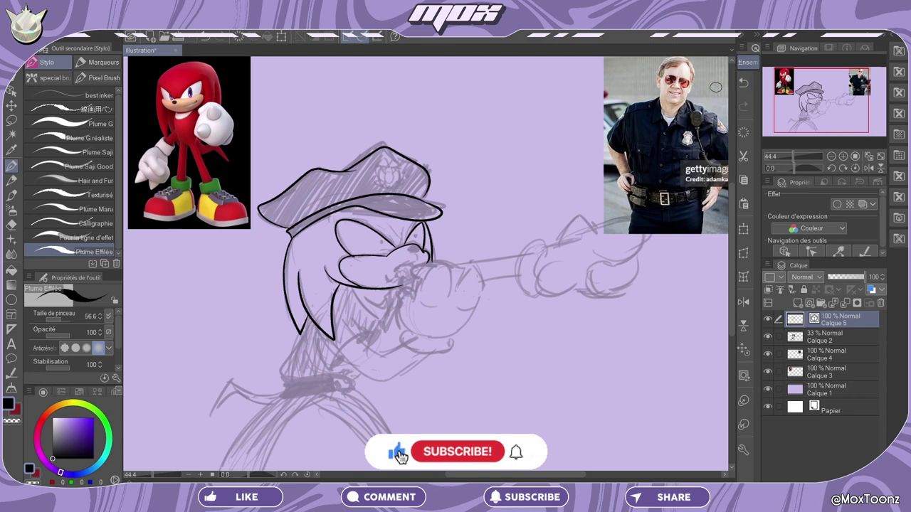
pyautogui.click(745, 83)
pyautogui.click(744, 83)
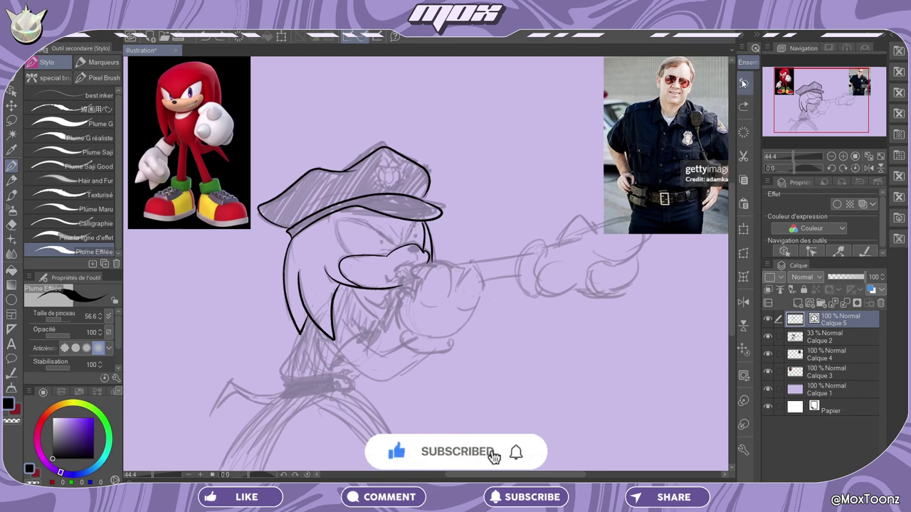
pyautogui.click(744, 105)
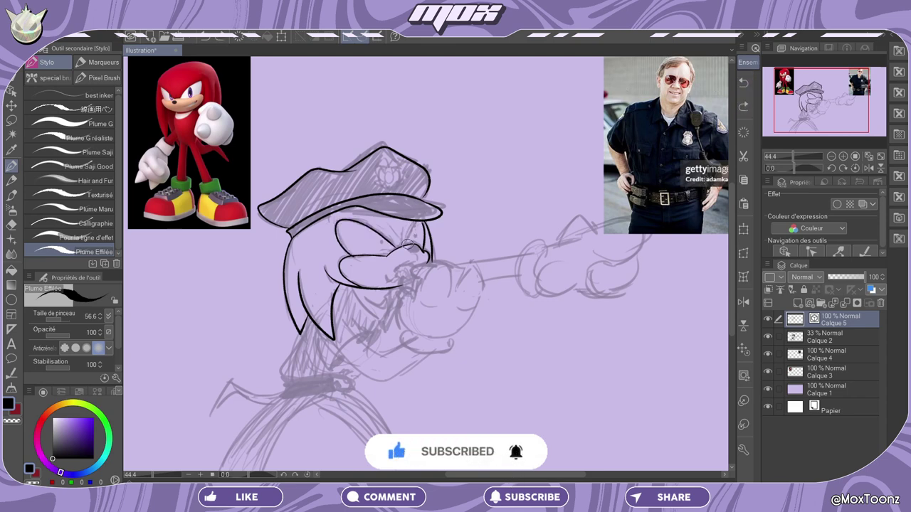
pyautogui.moveTo(407, 245); pyautogui.dragTo(415, 224)
pyautogui.hotkey('ctrl', 'z')
pyautogui.moveTo(407, 245); pyautogui.dragTo(424, 223)
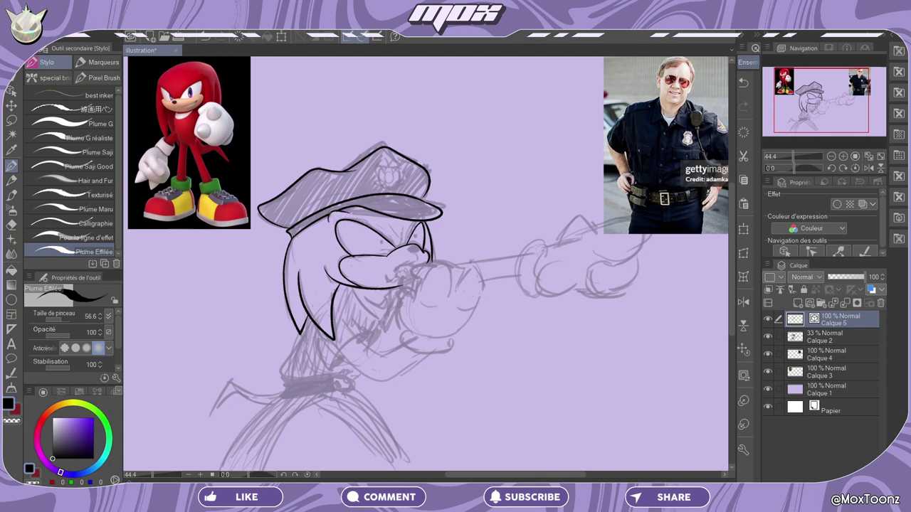
# Ink the facial details: brow creases, pupils, nose and open mouth
pyautogui.moveTo(389, 228)
pyautogui.mouseDown()
pyautogui.moveTo(403, 238)
pyautogui.moveTo(409, 227)
pyautogui.mouseUp()
pyautogui.click(382, 242)
pyautogui.moveTo(395, 224); pyautogui.dragTo(335, 245)
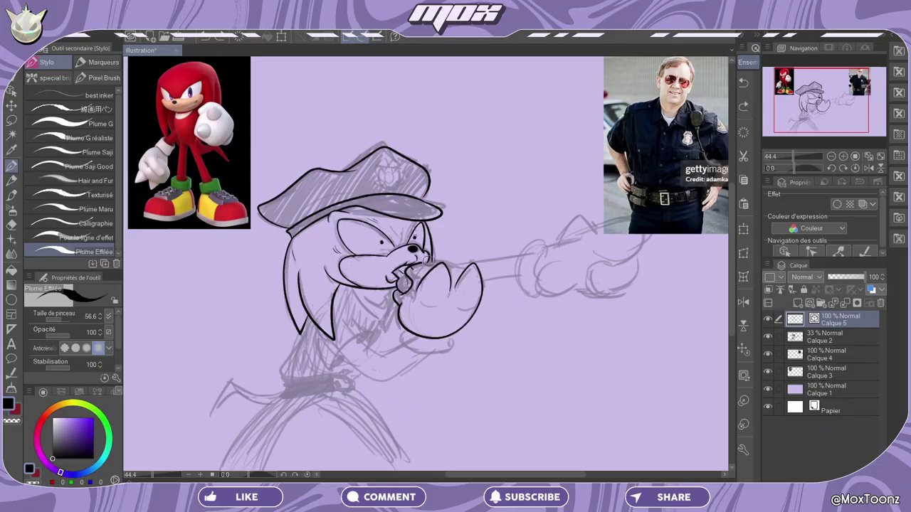
# Ink the raised fist's upper edge, its glove cuff and the bent forearm
pyautogui.moveTo(426, 258); pyautogui.dragTo(463, 271)
pyautogui.moveTo(404, 333)
pyautogui.mouseDown()
pyautogui.moveTo(427, 365)
pyautogui.moveTo(444, 353)
pyautogui.moveTo(441, 336)
pyautogui.moveTo(452, 350)
pyautogui.moveTo(440, 341)
pyautogui.mouseUp()
pyautogui.hotkey('ctrl', 'z')
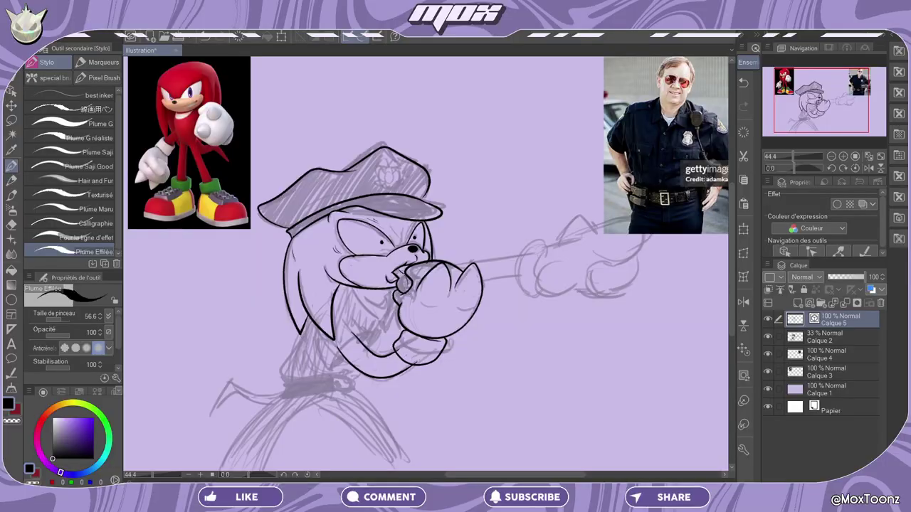
# Ink the uniform shirt with its sleeve and collar, the belt and the legs
pyautogui.moveTo(331, 369)
pyautogui.mouseDown()
pyautogui.moveTo(359, 336)
pyautogui.moveTo(365, 343)
pyautogui.mouseUp()
pyautogui.moveTo(329, 369); pyautogui.dragTo(315, 336)
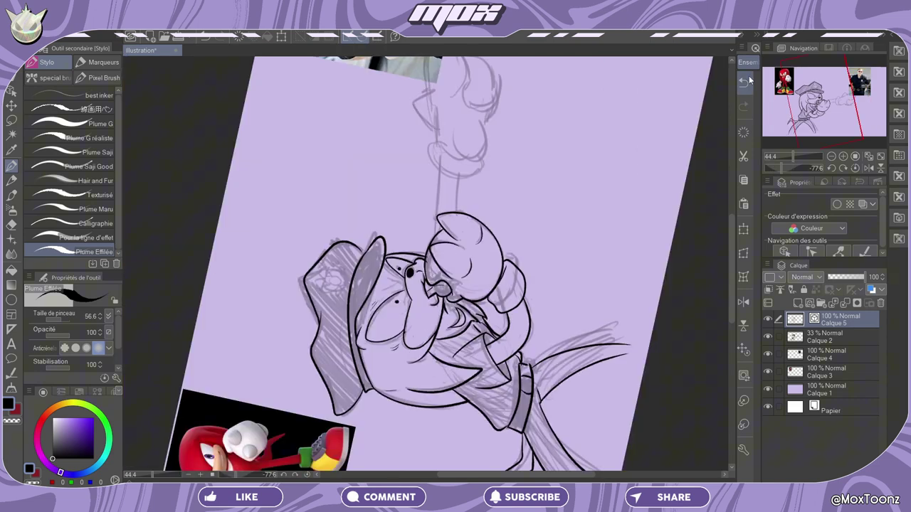
pyautogui.click(744, 84)
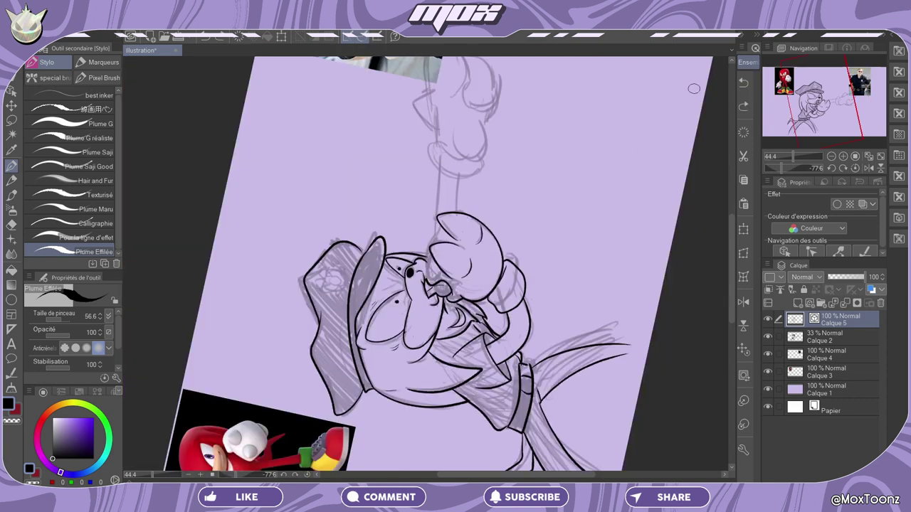
# Hide the police officer reference layer and ink the outstretched arm with its cuff and pointing glove
pyautogui.moveTo(430, 282); pyautogui.dragTo(439, 228)
pyautogui.moveTo(817, 114); pyautogui.dragTo(836, 112)
pyautogui.click(768, 354)
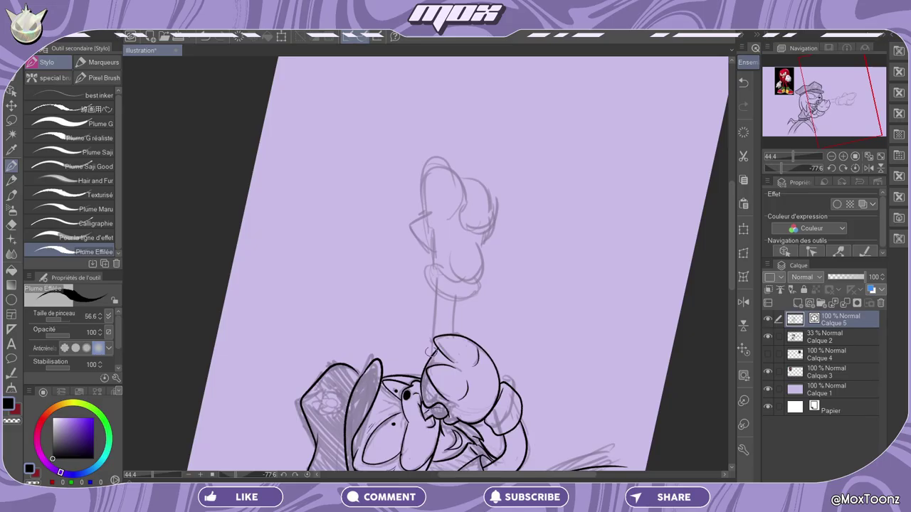
pyautogui.moveTo(431, 351)
pyautogui.mouseDown()
pyautogui.moveTo(435, 283)
pyautogui.moveTo(453, 335)
pyautogui.moveTo(452, 293)
pyautogui.mouseUp()
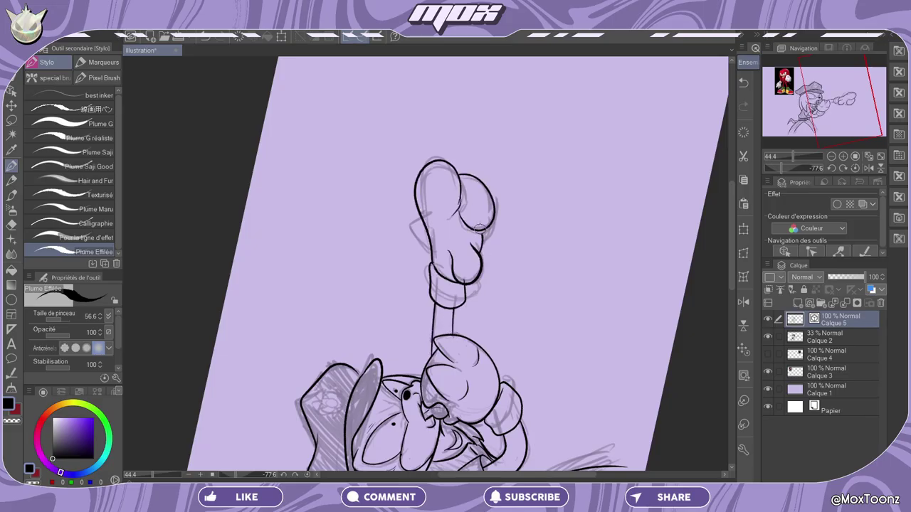
pyautogui.hotkey('ctrl', '@')
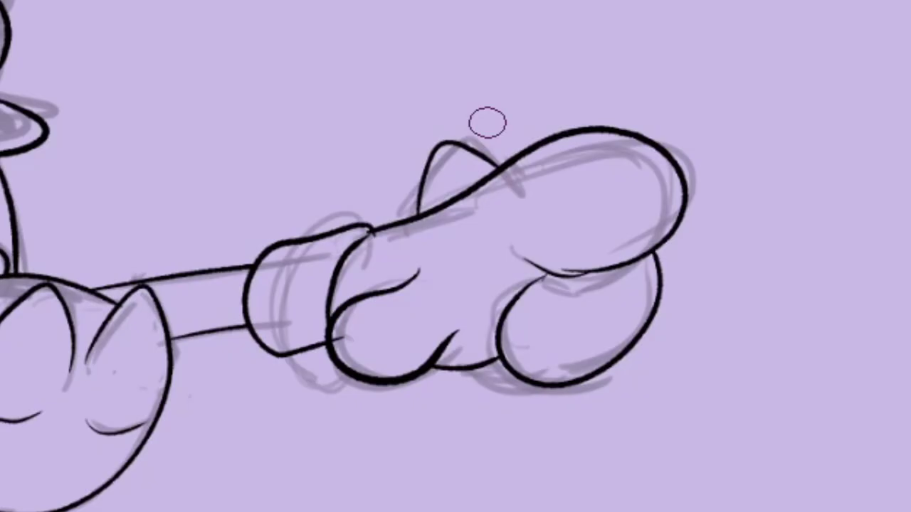
pyautogui.moveTo(442, 260); pyautogui.dragTo(470, 249)
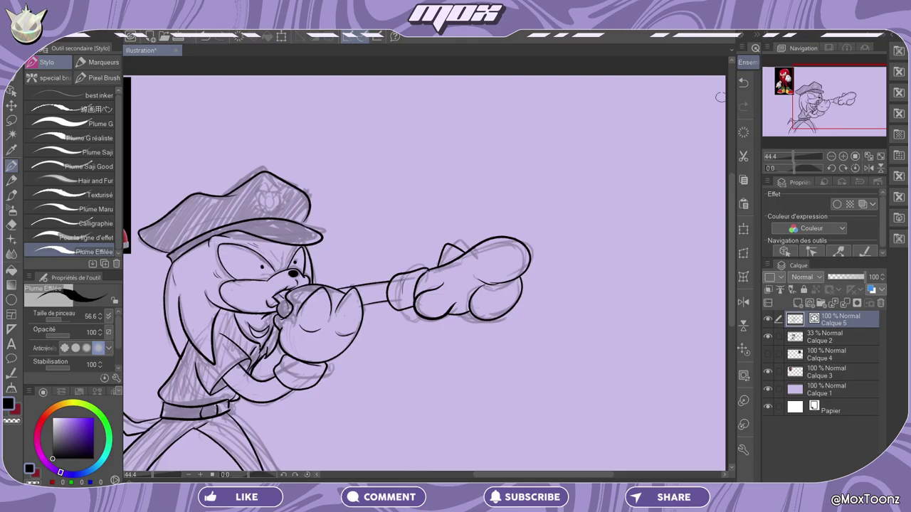
# Transform the line art to enlarge the whole figure slightly on the canvas
pyautogui.scroll(-2, 740, 121)
pyautogui.click(743, 230)
pyautogui.moveTo(406, 439); pyautogui.dragTo(405, 458)
pyautogui.click(361, 455)
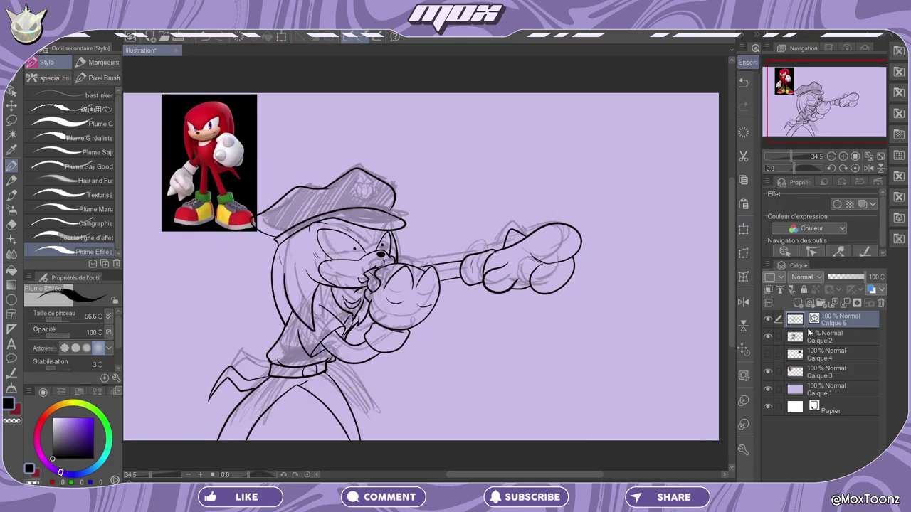
# Hide the sketch layer and ink a gem emblem on the cap and a detail on the belt buckle
pyautogui.click(11, 105)
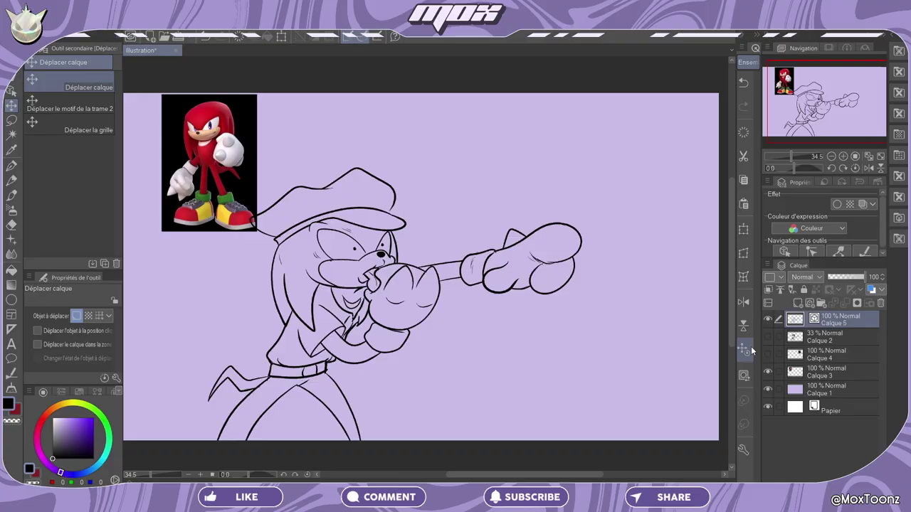
pyautogui.press('p')
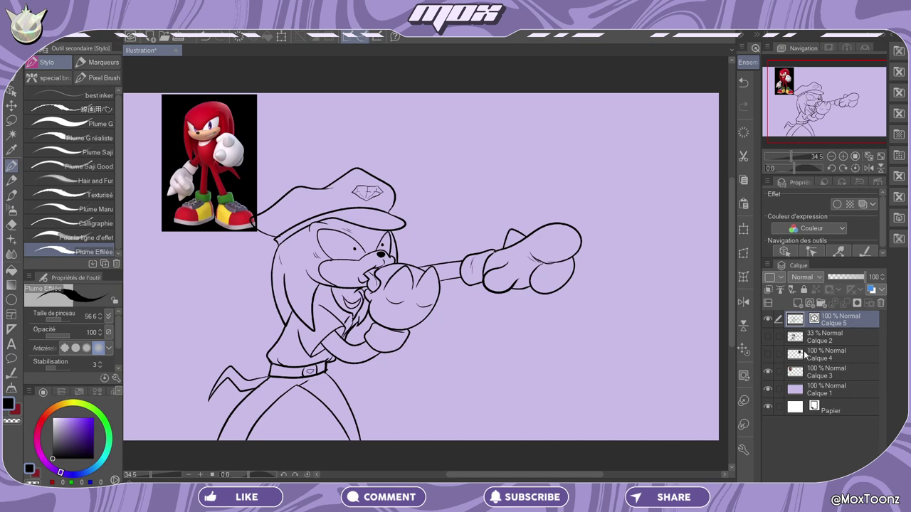
# Add a colour layer beneath the line art and fill the spines, face and arms red and the eyes and gloves off-white
pyautogui.click(798, 303)
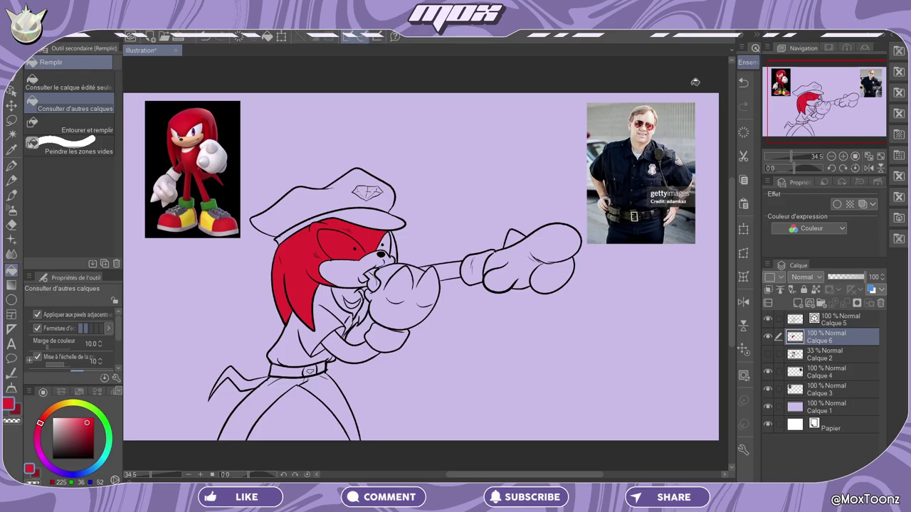
pyautogui.click(832, 320)
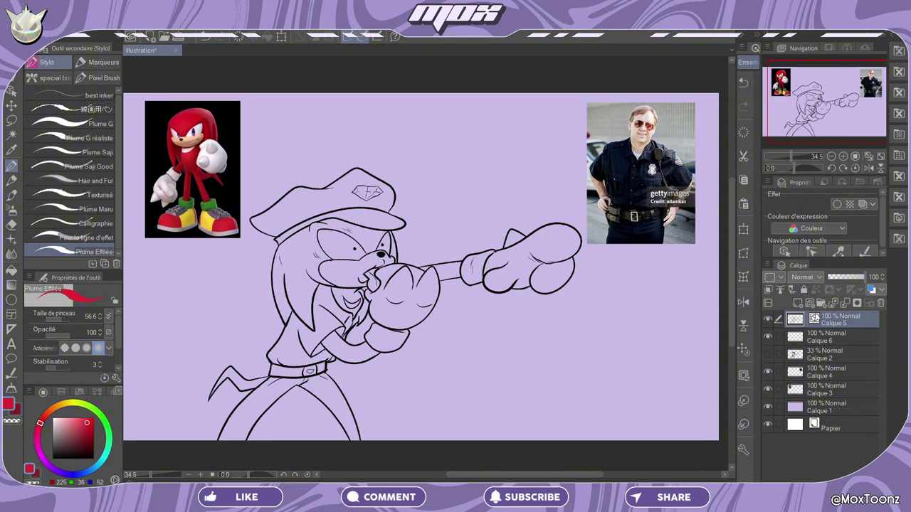
pyautogui.moveTo(151, 475); pyautogui.dragTo(154, 481)
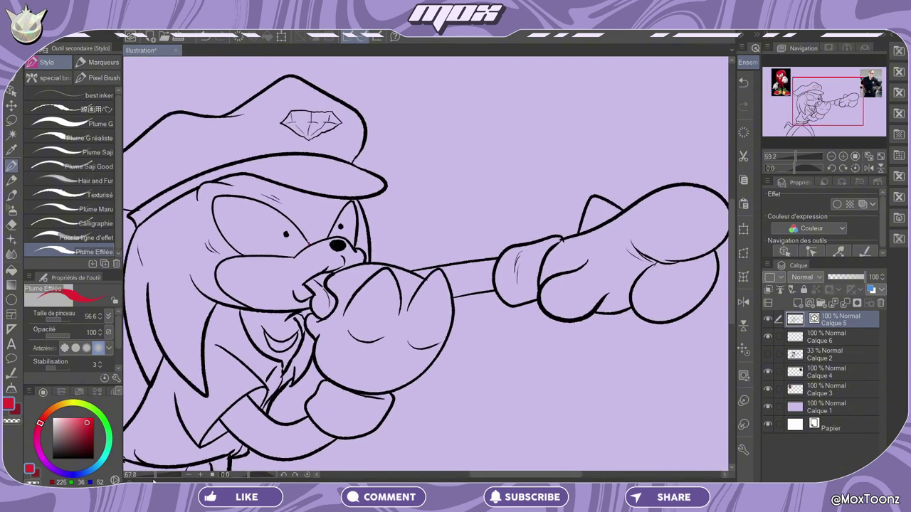
pyautogui.click(11, 270)
pyautogui.click(180, 228)
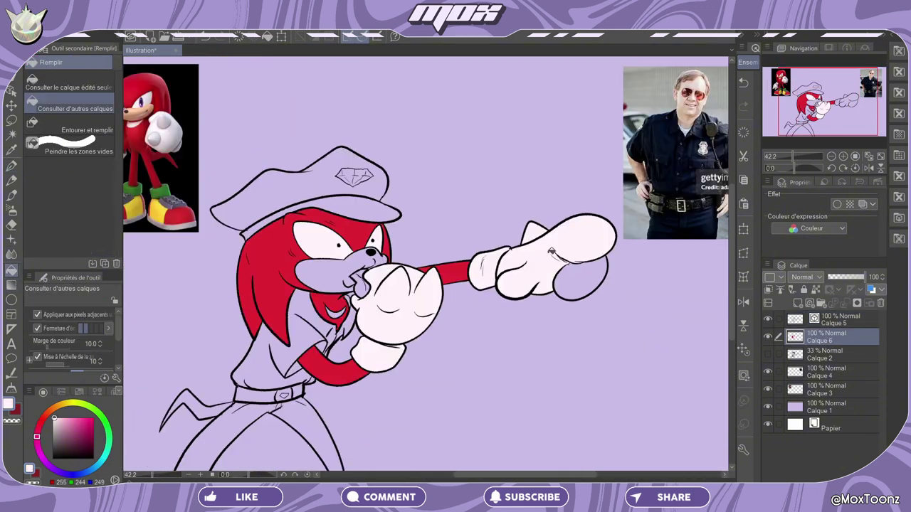
pyautogui.click(580, 267)
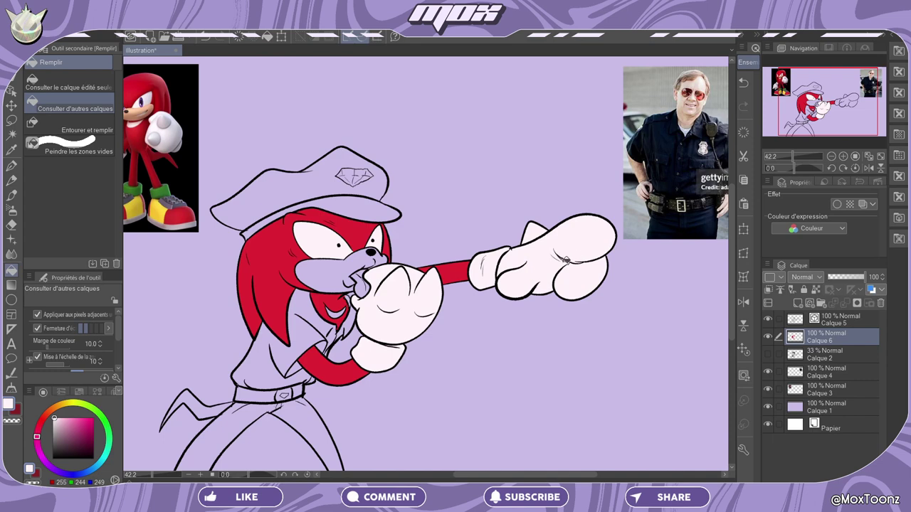
# Fill the shirt, trousers and cap navy (19, 43, 77), the belt dark grey, the muzzle peach, the tongue grey and the cap gem green
pyautogui.click(334, 313)
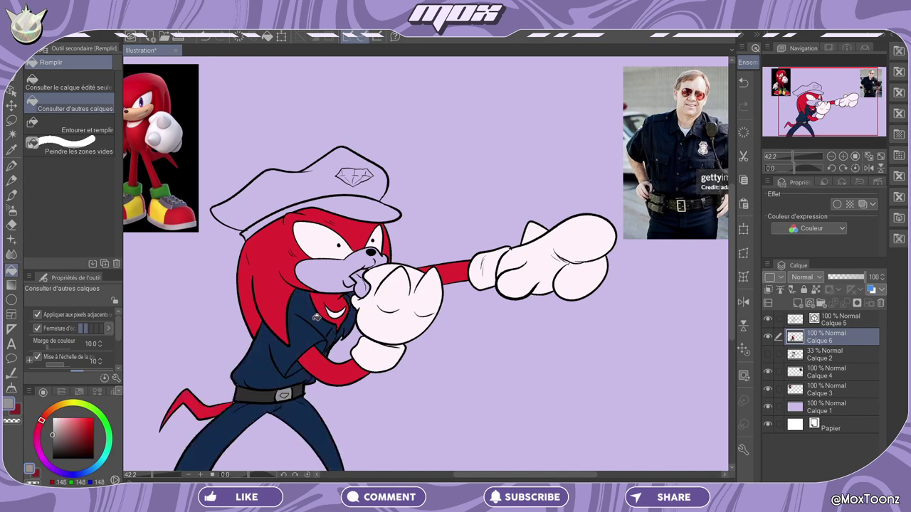
pyautogui.keyDown('alt'); pyautogui.click(316, 316); pyautogui.keyUp('alt')
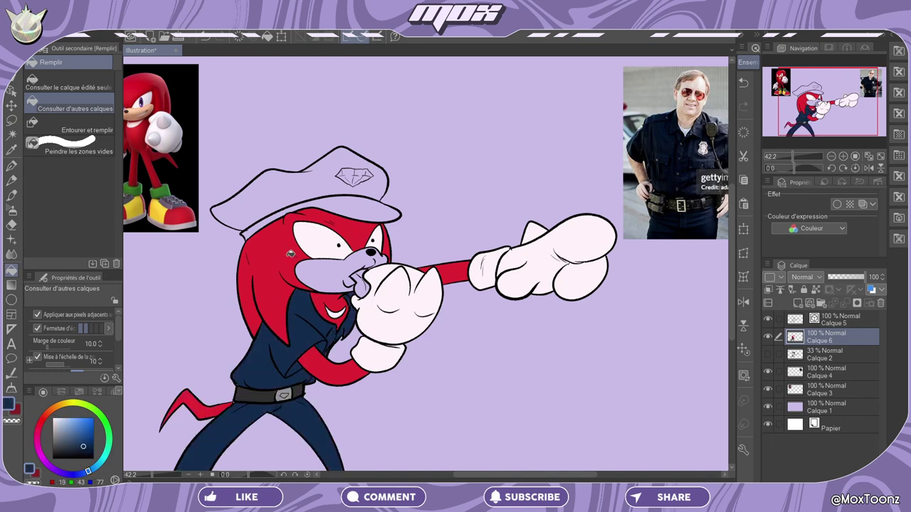
pyautogui.click(315, 187)
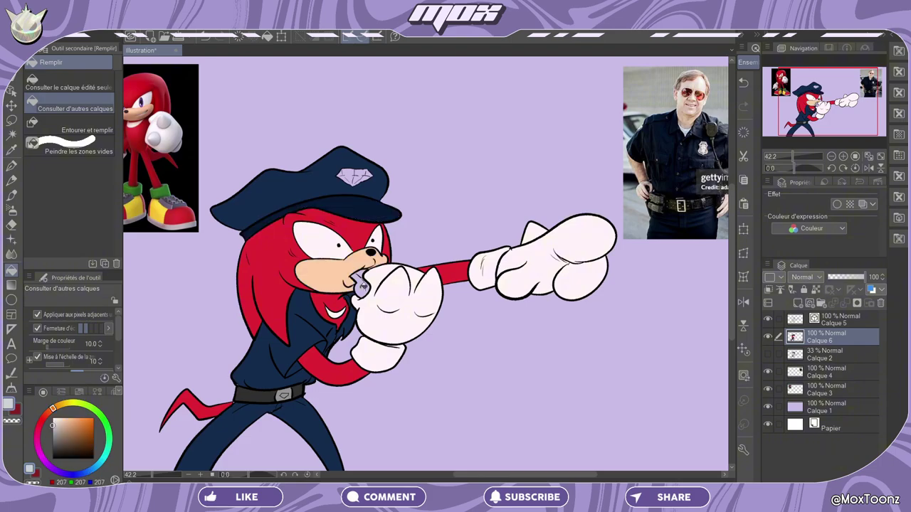
pyautogui.click(363, 287)
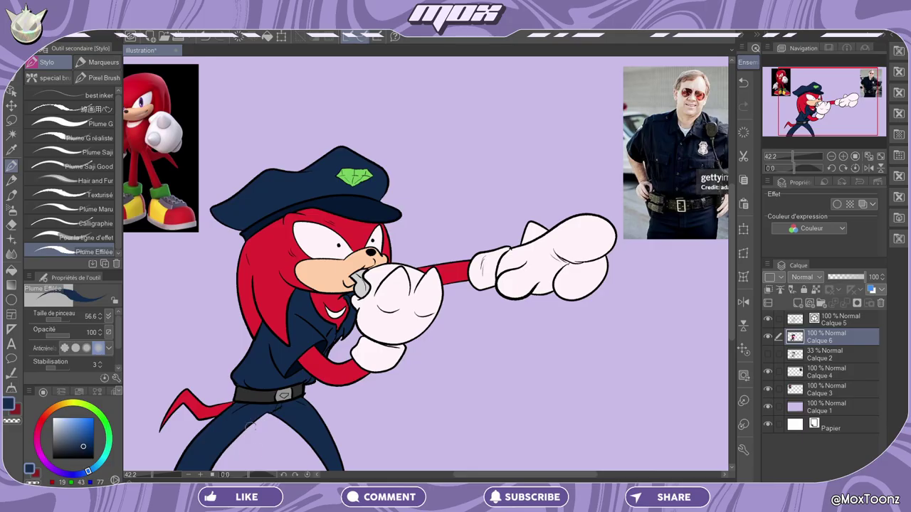
# Add a clipped Produit layer above the flat colours and airbrush soft teal shadows over the gloves, eyes, muzzle, spines and uniform
pyautogui.moveTo(154, 475); pyautogui.dragTo(149, 475)
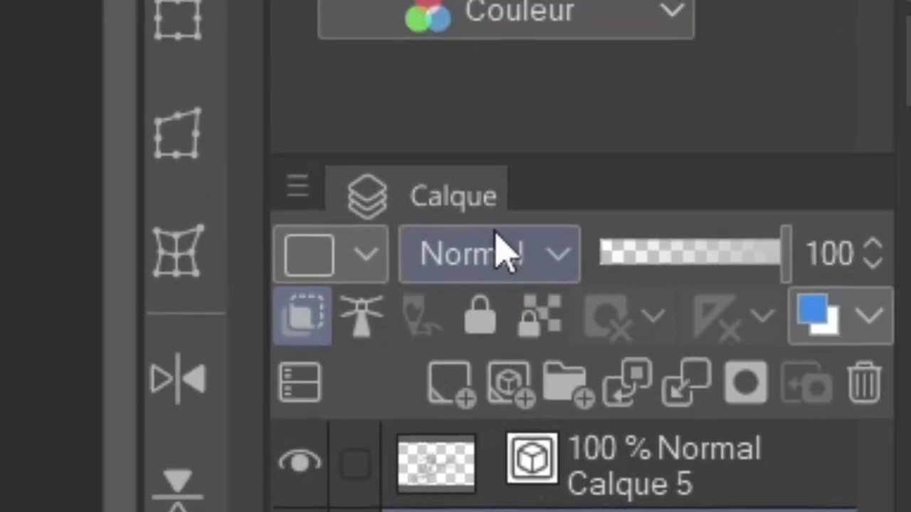
pyautogui.click(441, 50)
pyautogui.click(388, 93)
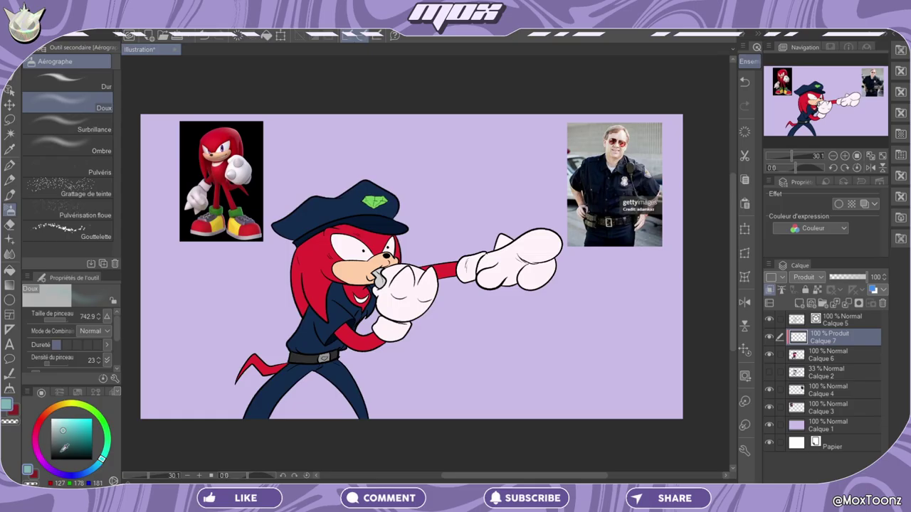
pyautogui.moveTo(464, 269)
pyautogui.mouseDown()
pyautogui.moveTo(490, 283)
pyautogui.moveTo(509, 281)
pyautogui.moveTo(513, 267)
pyautogui.moveTo(543, 285)
pyautogui.moveTo(525, 282)
pyautogui.moveTo(543, 269)
pyautogui.mouseUp()
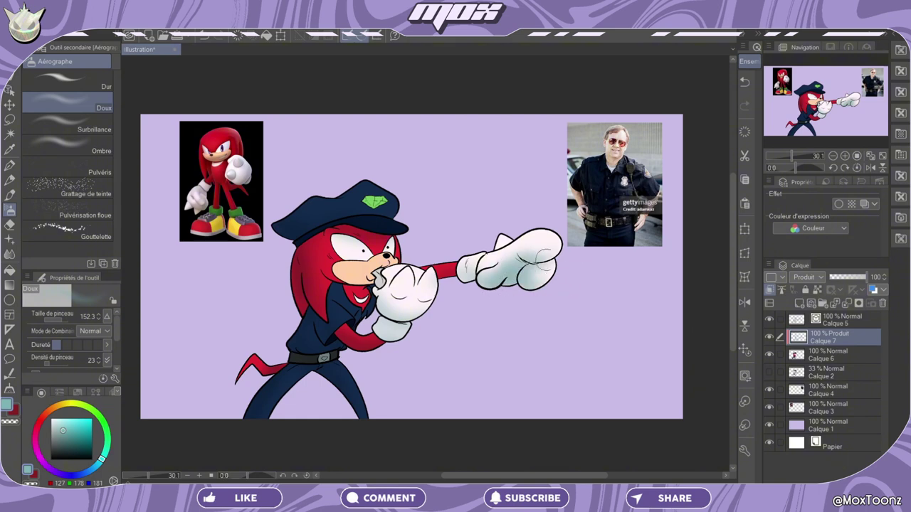
pyautogui.moveTo(465, 270); pyautogui.dragTo(466, 276)
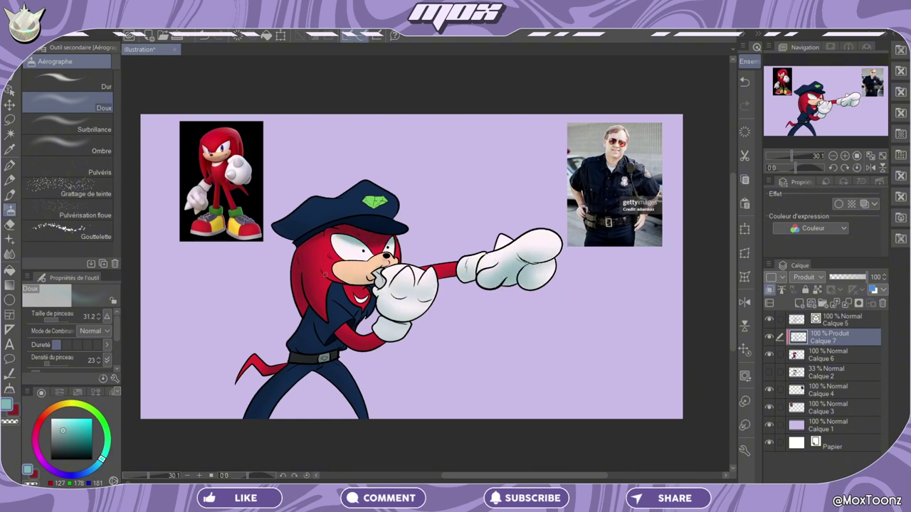
pyautogui.moveTo(370, 283); pyautogui.dragTo(331, 276)
pyautogui.moveTo(381, 311); pyautogui.dragTo(408, 320)
pyautogui.moveTo(375, 332); pyautogui.dragTo(402, 337)
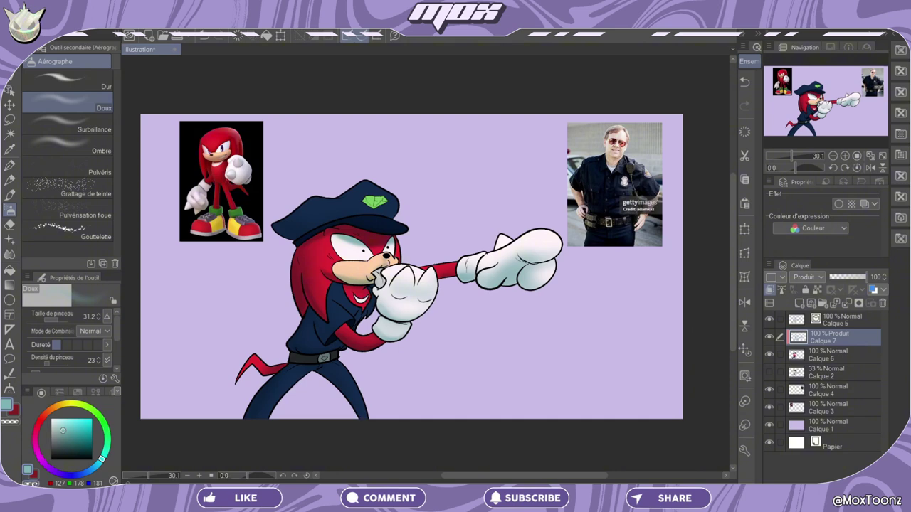
# Add a clipped layer filled with pale yellow (255, 251, 144) above the shading, set to Diviser at 85% opacity
pyautogui.click(799, 302)
pyautogui.click(775, 292)
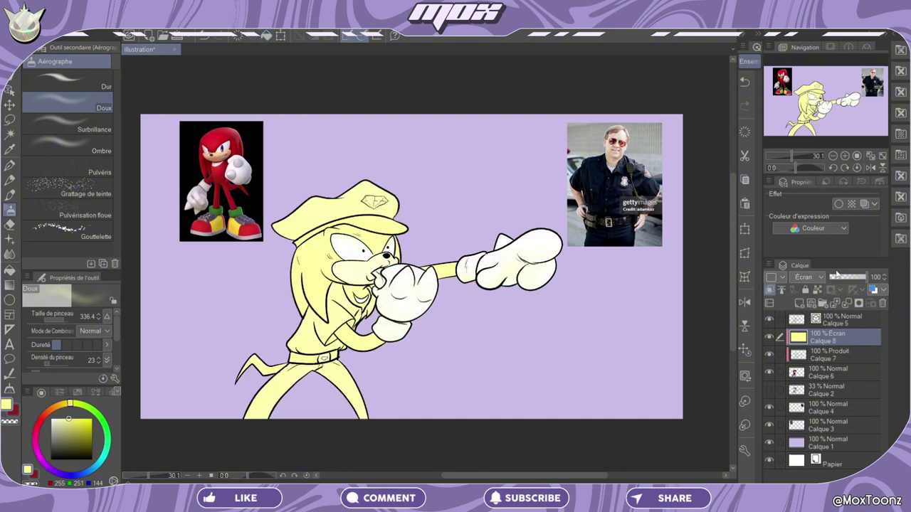
pyautogui.click(817, 277)
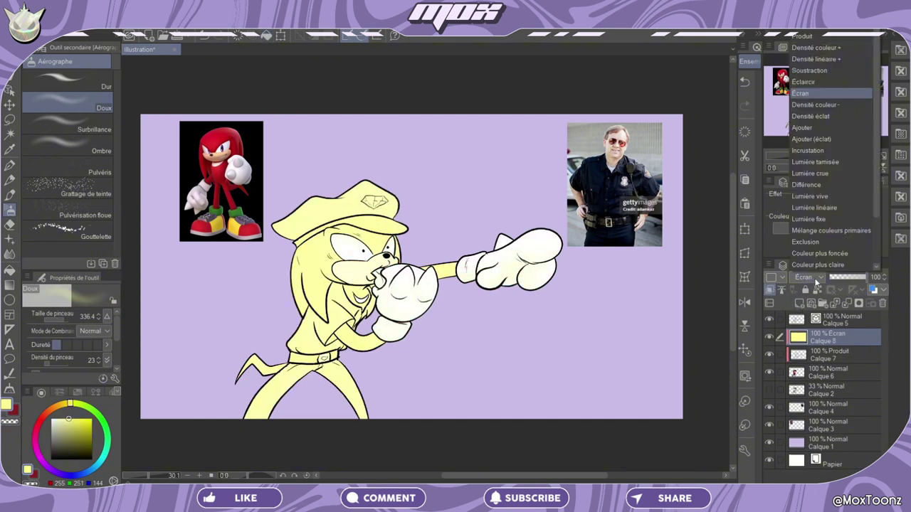
pyautogui.click(816, 283)
pyautogui.scroll(-16, 817, 283)
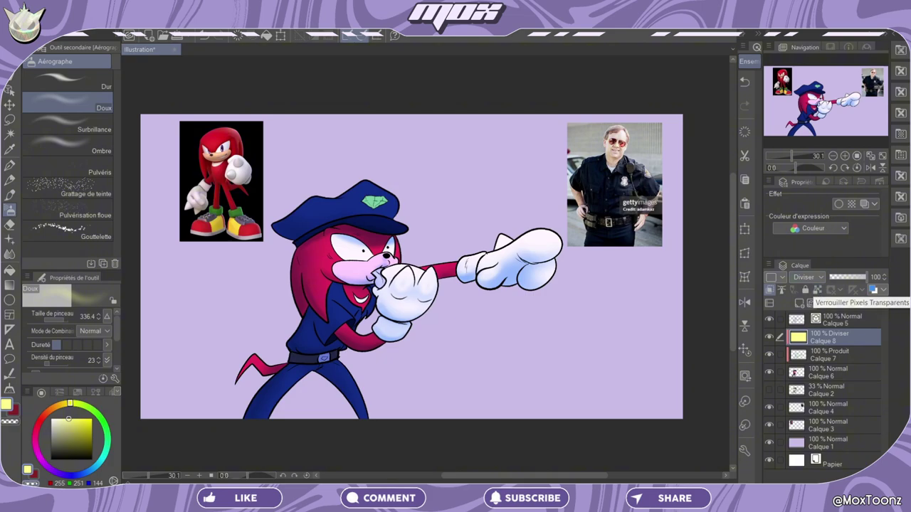
pyautogui.click(857, 277)
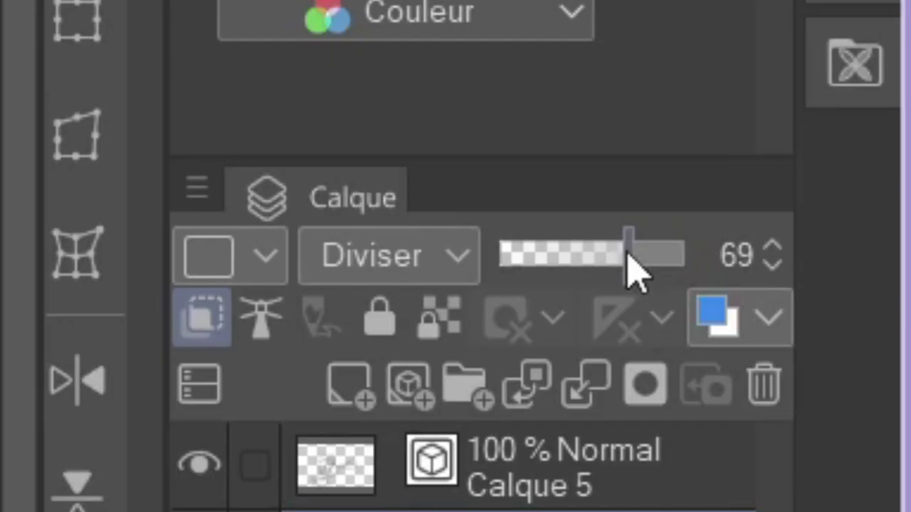
pyautogui.moveTo(857, 277); pyautogui.dragTo(862, 278)
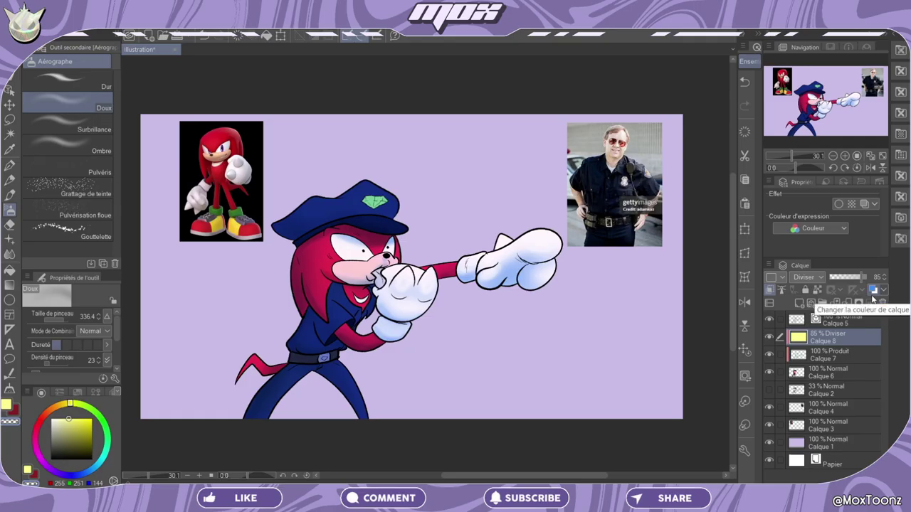
# Hide both reference photo layers, switch to the browser for a city street photo and place it behind the figure as the background
pyautogui.moveTo(770, 425); pyautogui.dragTo(769, 408)
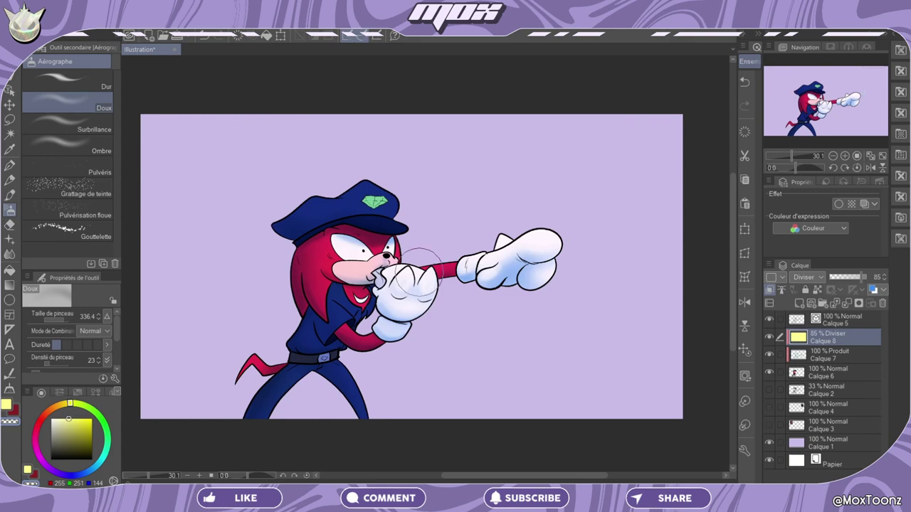
pyautogui.moveTo(274, 491)
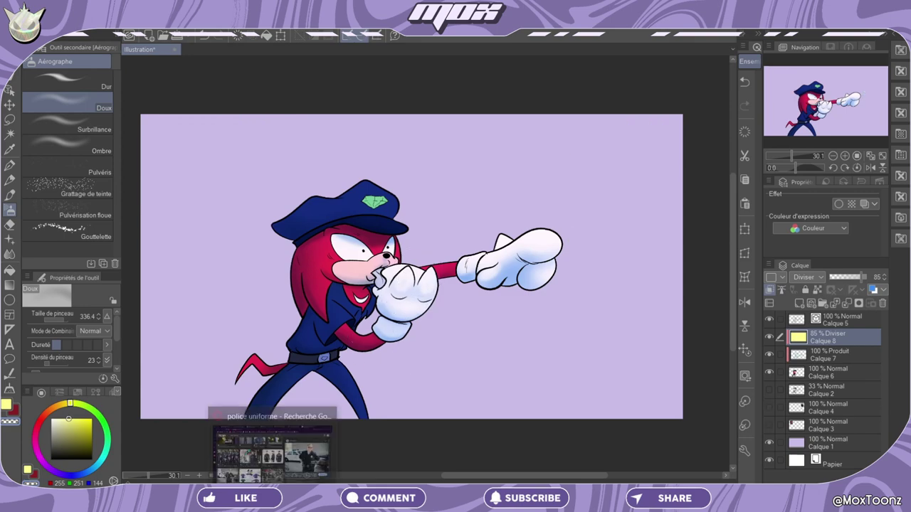
pyautogui.click(274, 455)
pyautogui.click(752, 230)
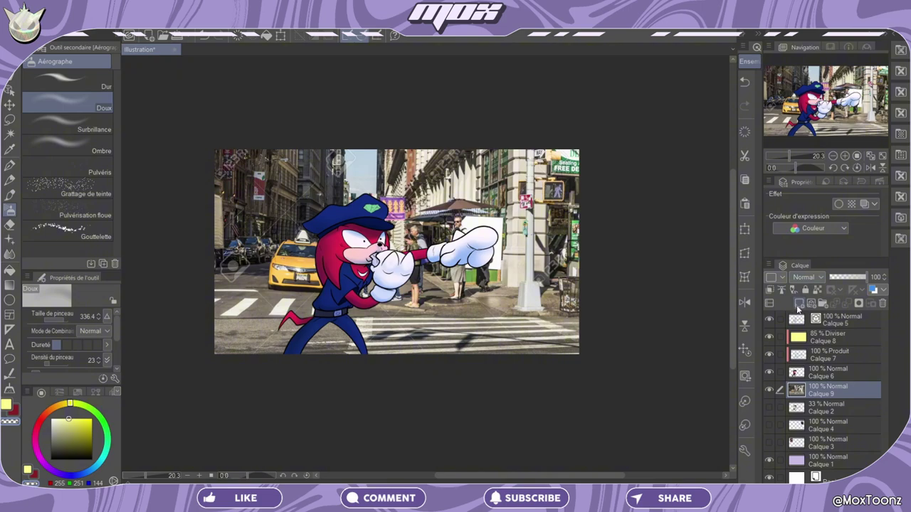
# Add a pale yellow layer over the street photo and set it to Diviser at 42% opacity
pyautogui.click(807, 277)
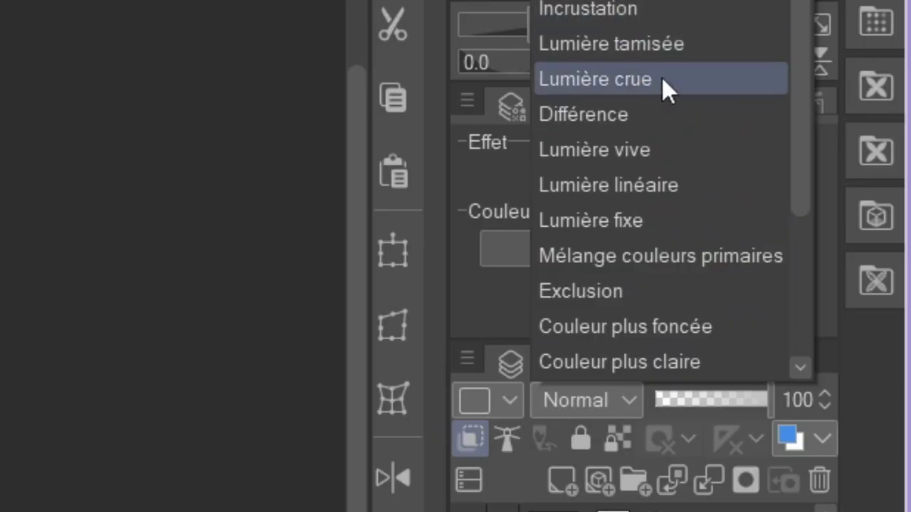
pyautogui.scroll(-1, 626, 242)
pyautogui.click(604, 296)
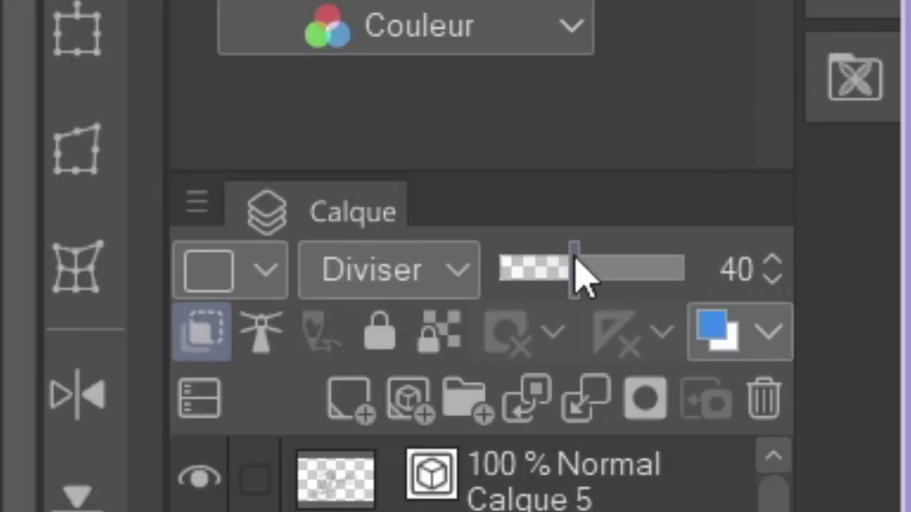
pyautogui.moveTo(700, 399); pyautogui.dragTo(703, 400)
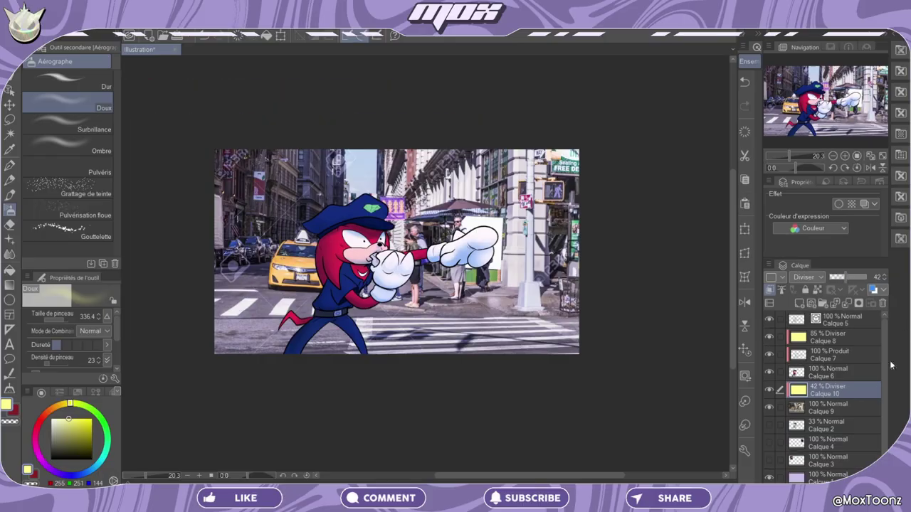
# Apply a Gaussian blur with a value of 85.05 to the street photo layer
pyautogui.click(739, 507)
pyautogui.click(276, 22)
pyautogui.moveTo(310, 74)
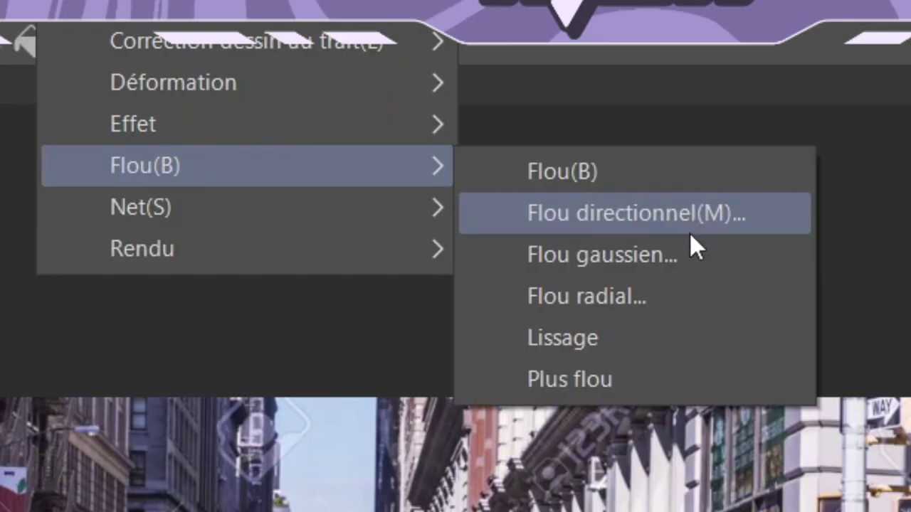
pyautogui.click(476, 102)
pyautogui.moveTo(560, 73); pyautogui.dragTo(612, 79)
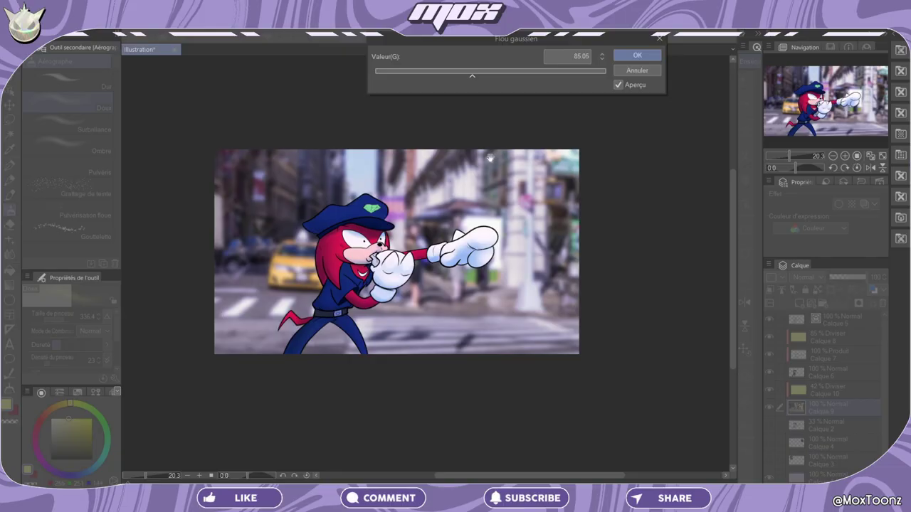
pyautogui.click(637, 56)
# Hide the shading and yellow overlay layers and touch up unfilled gaps in the figure's flat colours, starting around the shirt and belt
pyautogui.scroll(3, 422, 249)
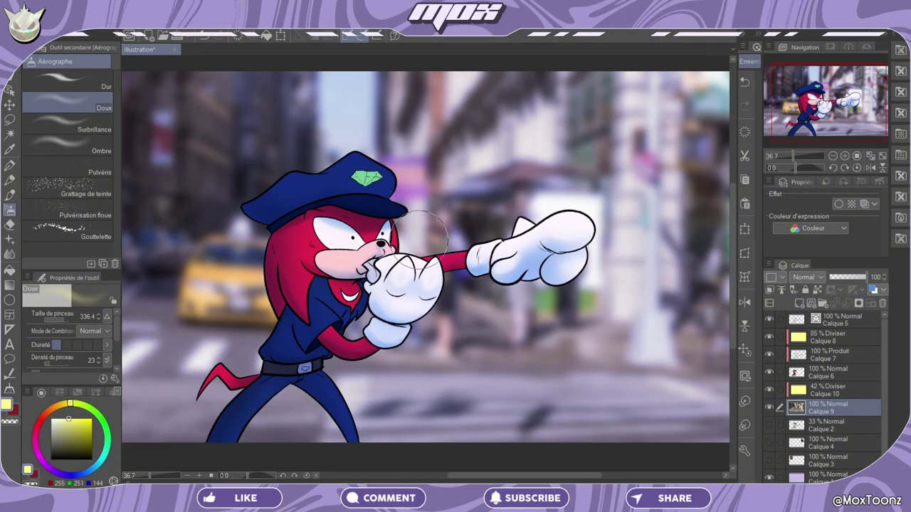
pyautogui.scroll(10, 267, 358)
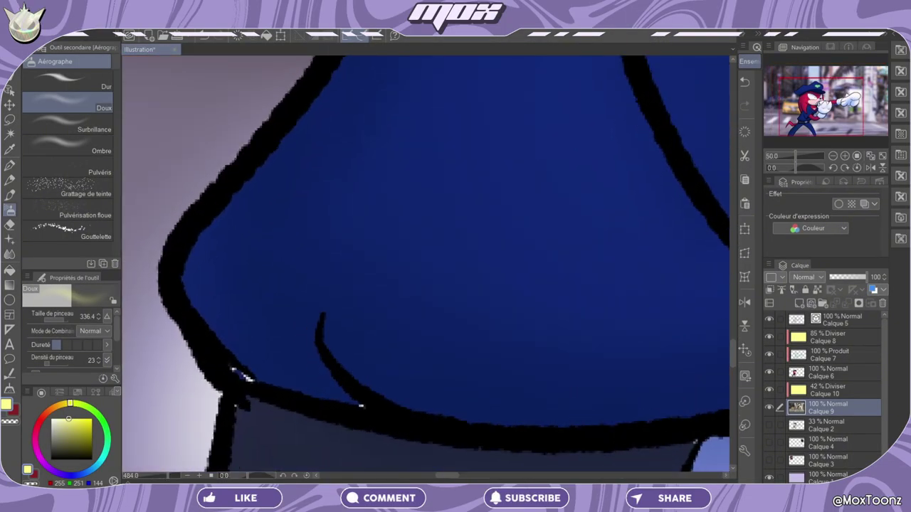
pyautogui.scroll(-10, 246, 377)
pyautogui.scroll(2, 385, 324)
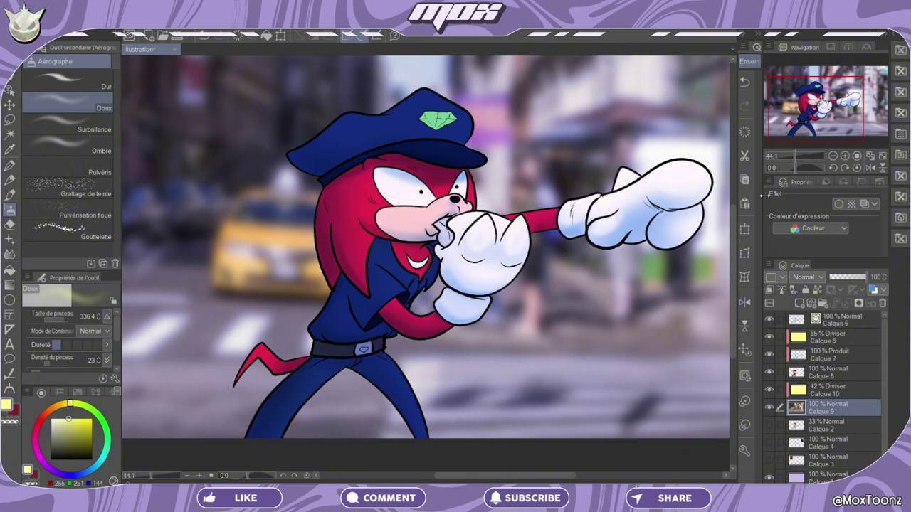
pyautogui.click(831, 379)
pyautogui.keyDown('alt'); pyautogui.click(349, 326); pyautogui.keyUp('alt')
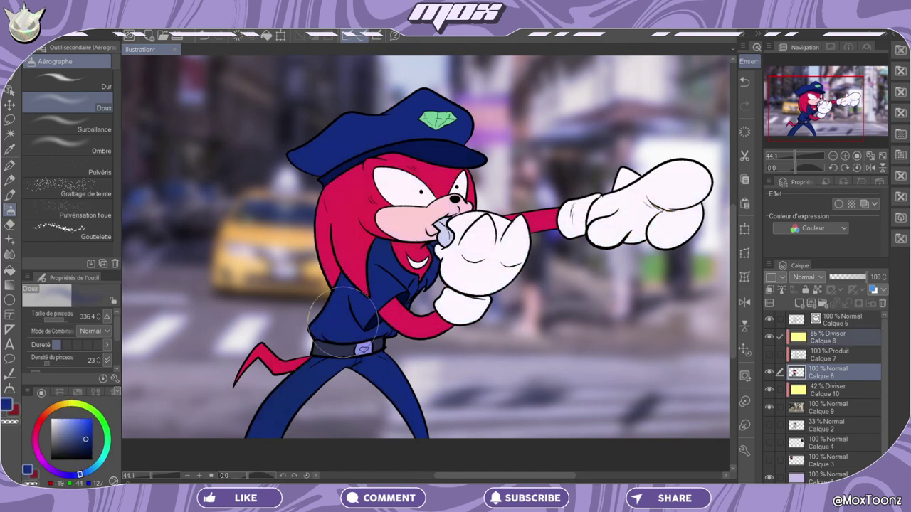
pyautogui.press('p')
pyautogui.click(769, 337)
pyautogui.keyDown('alt'); pyautogui.click(420, 137); pyautogui.keyUp('alt')
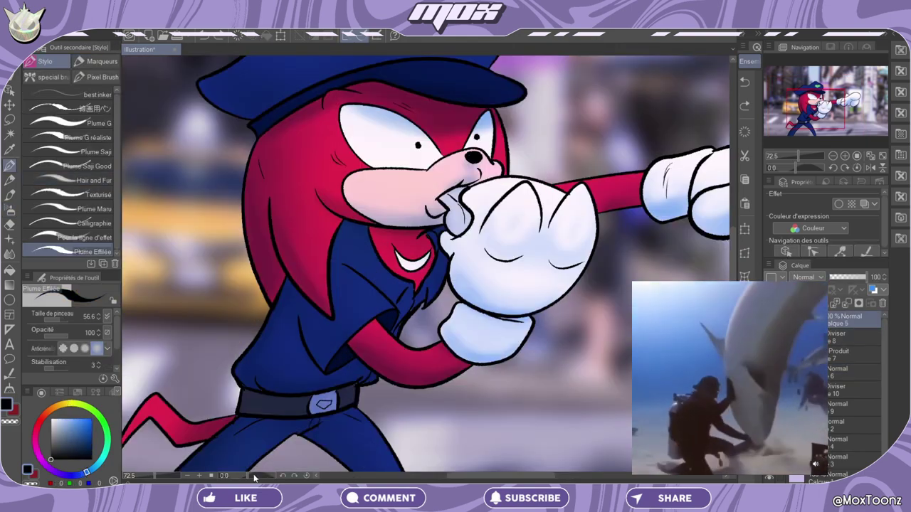
# Touch up the figure's black outlines on the line art layer with the Plume Effilée pen
pyautogui.moveTo(247, 476); pyautogui.dragTo(264, 476)
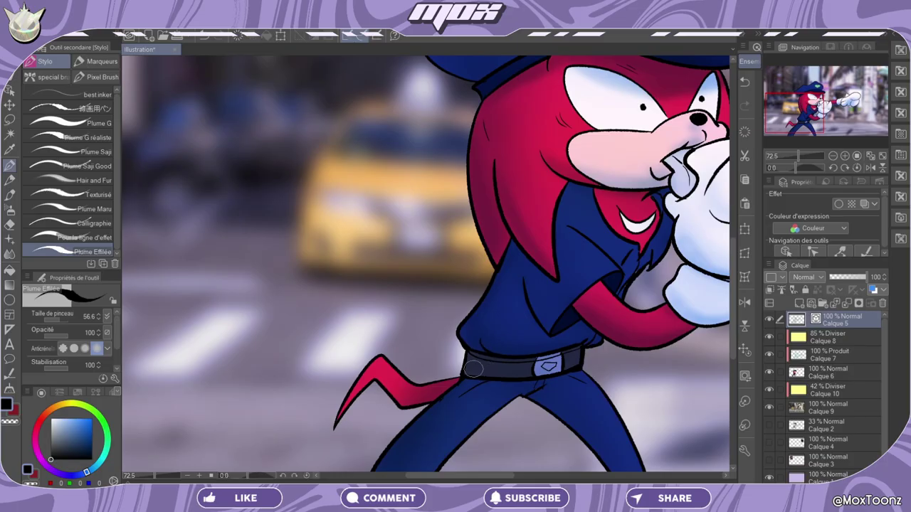
pyautogui.scroll(-2, 470, 356)
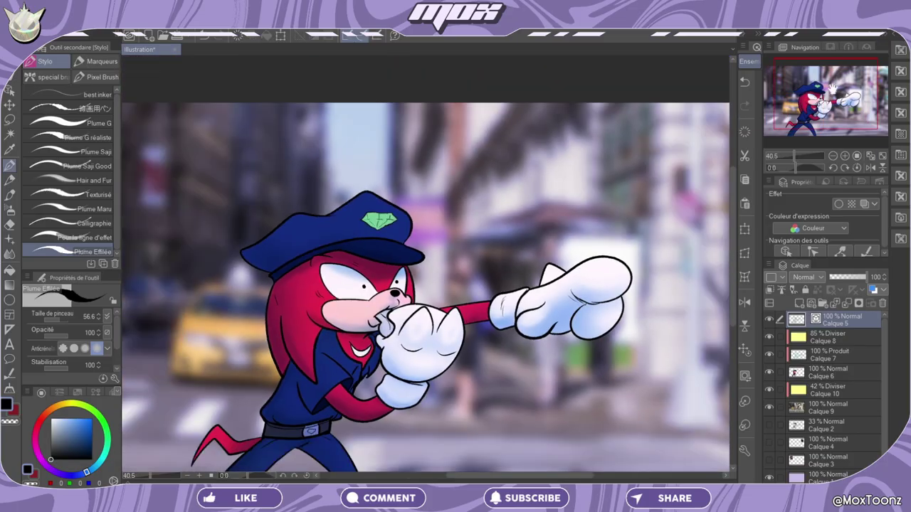
pyautogui.moveTo(832, 88)
pyautogui.mouseDown()
pyautogui.moveTo(821, 105)
pyautogui.moveTo(824, 97)
pyautogui.mouseUp()
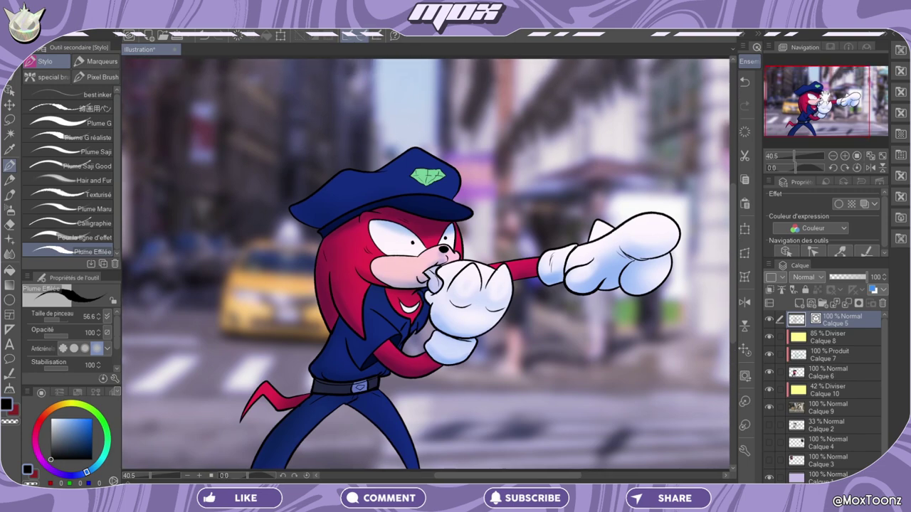